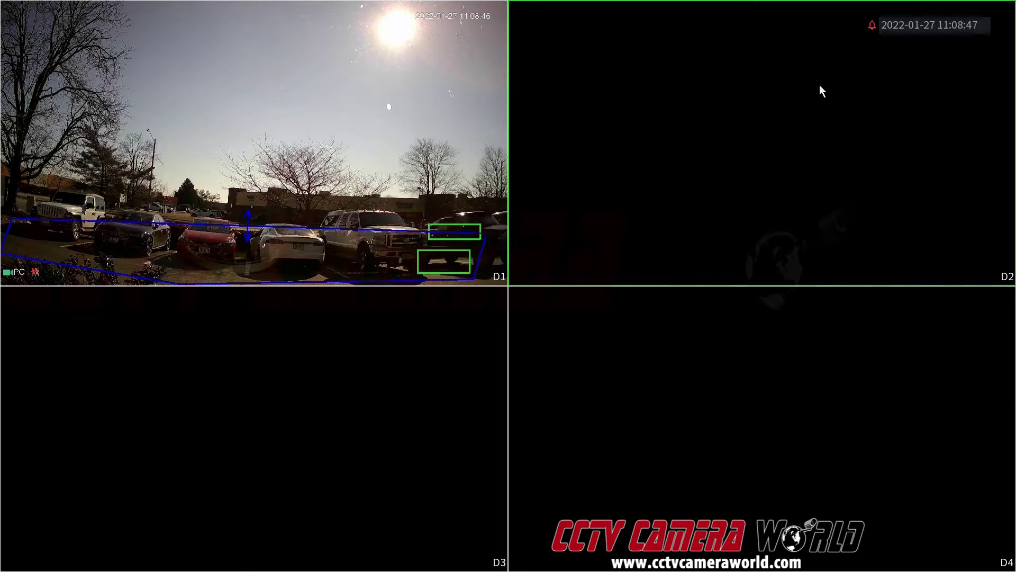
Step: Log in with the admin unlock pattern and open the Alarm settings for channel D1
mouse_move(788, 81)
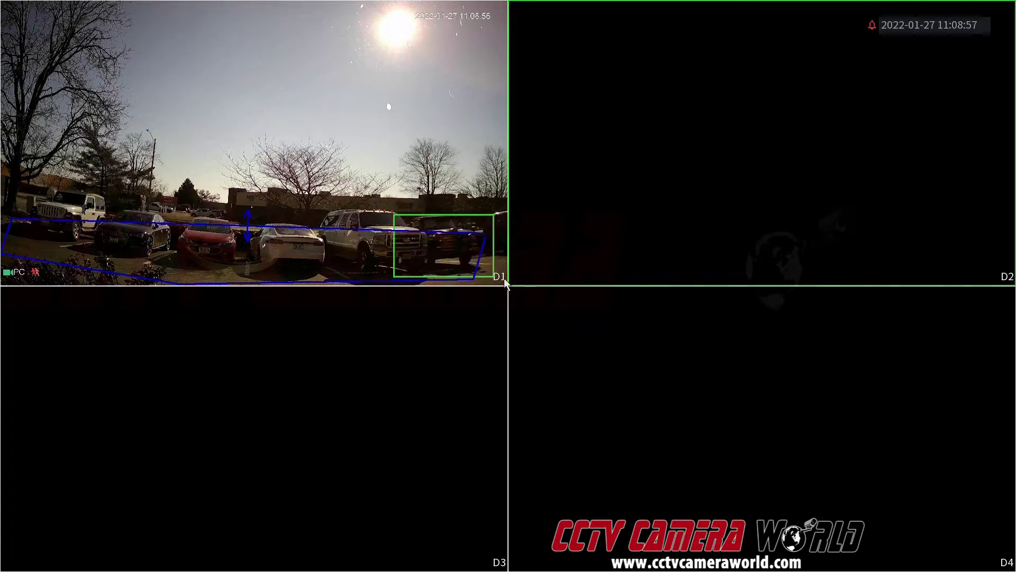
right_click(402, 134)
left_click(426, 136)
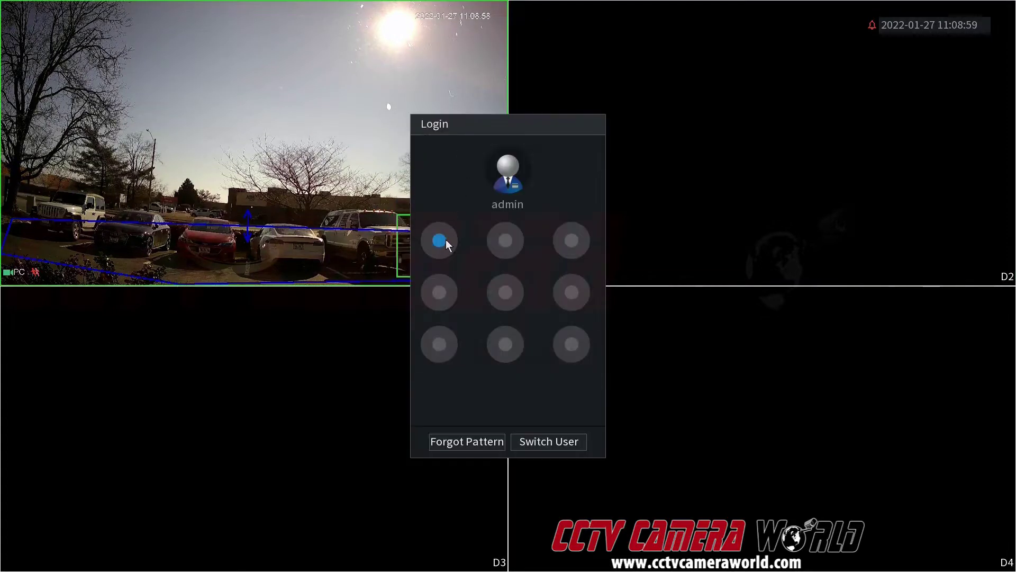
mouse_move(446, 241)
left_mouse_down()
mouse_move(527, 240)
mouse_move(579, 304)
mouse_move(489, 344)
mouse_move(437, 344)
left_mouse_up()
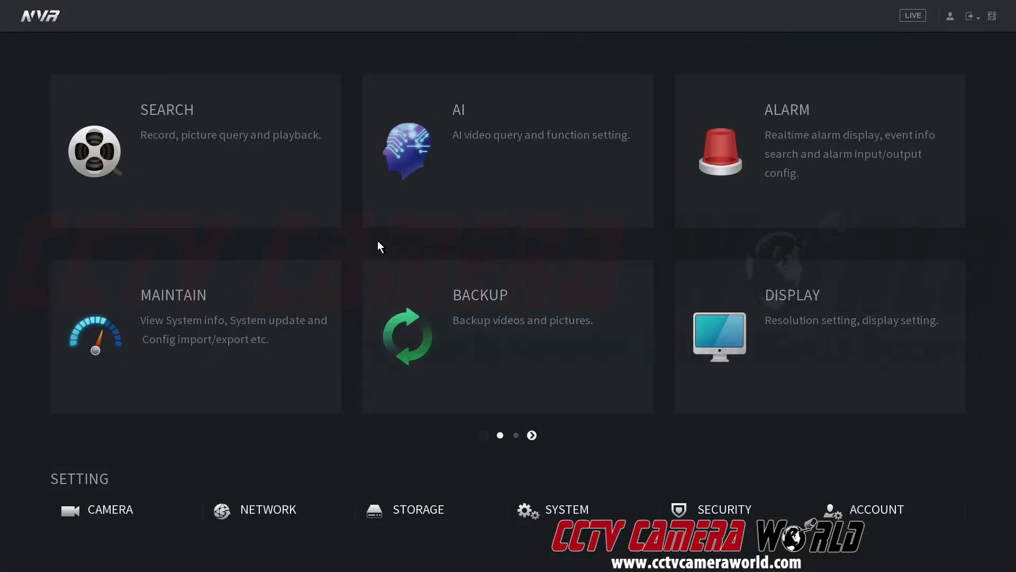
left_click(733, 182)
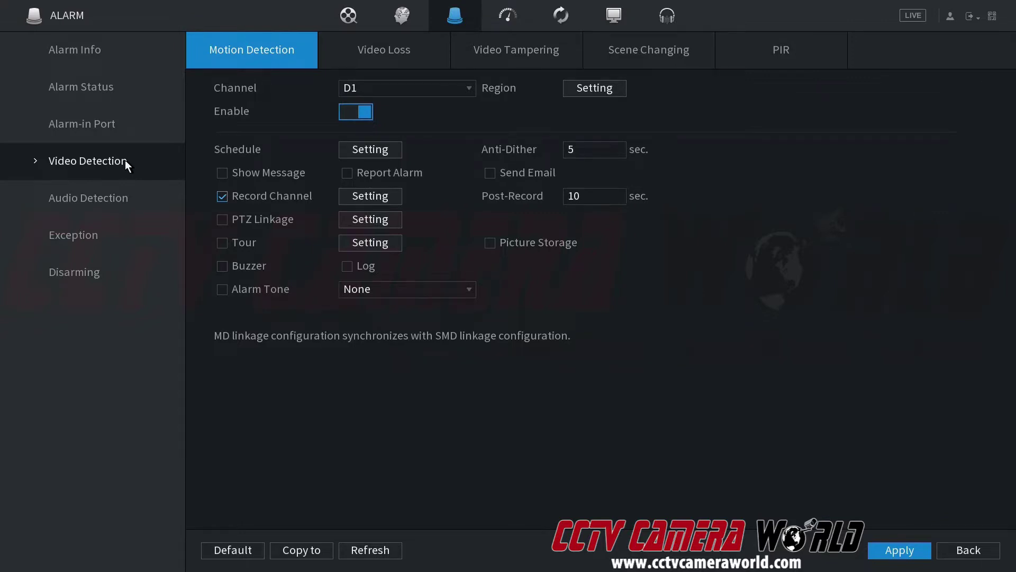
Step: With channel D1 selected, restore and apply the default motion detection settings
left_click(407, 90)
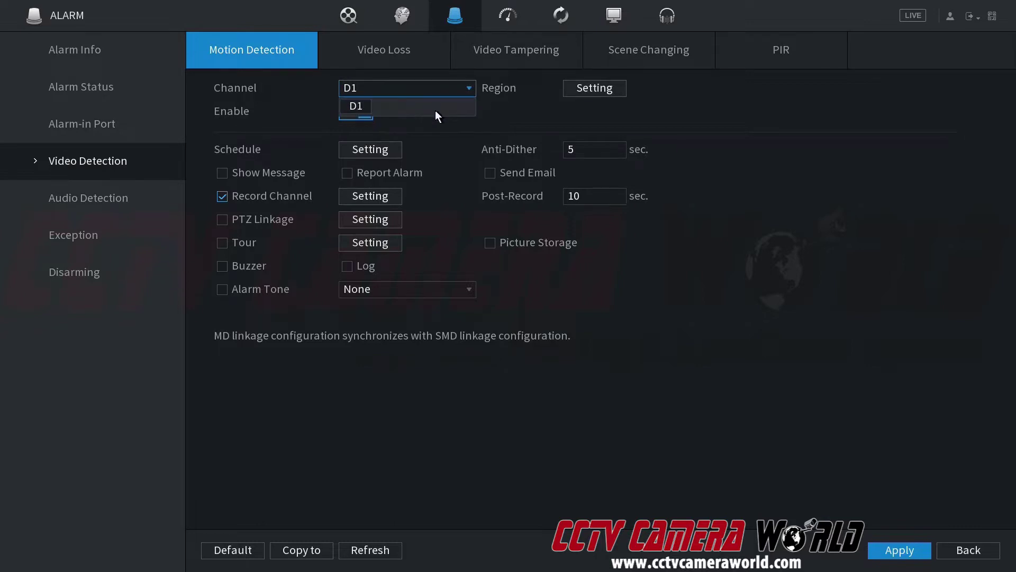
left_click(435, 146)
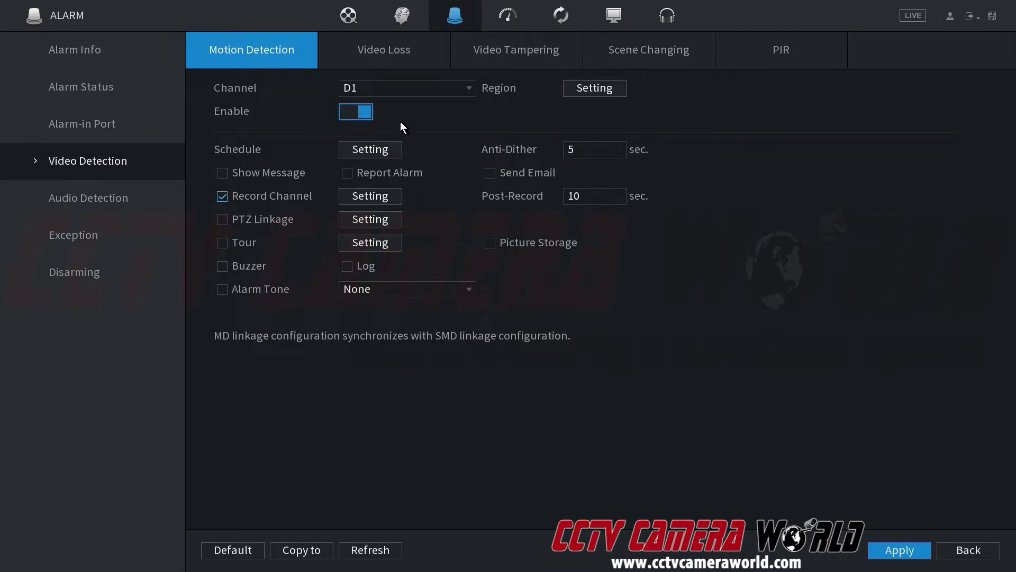
left_click(233, 551)
left_click(900, 551)
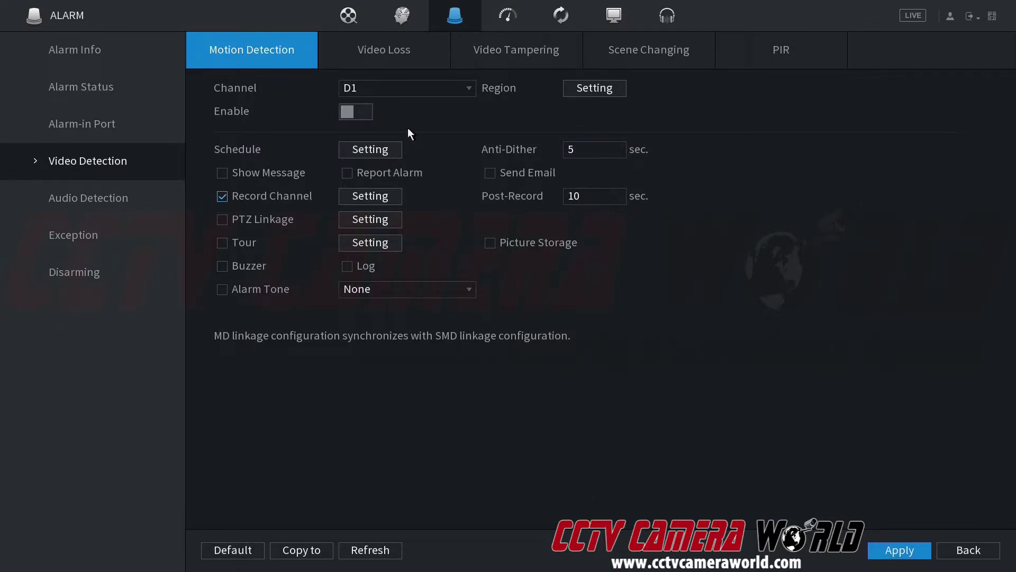
left_click(379, 91)
Step: Keep D1 as the channel and turn its motion detection Enable toggle on
left_click(365, 108)
Step: Link D1's motion schedule across all days at 0–24 hours and confirm recording on channel 1
left_click(367, 144)
left_click(196, 142)
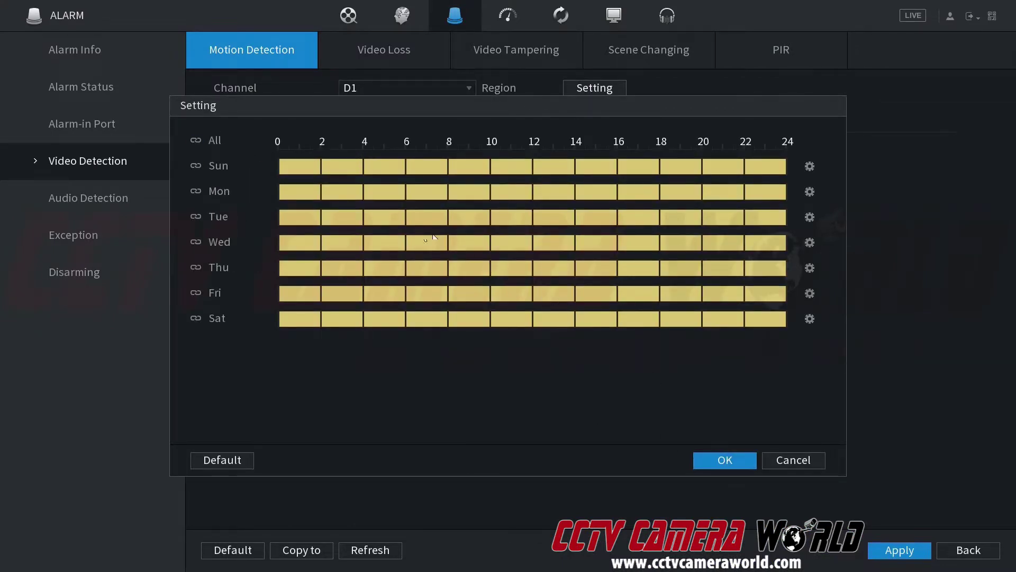
left_click(711, 459)
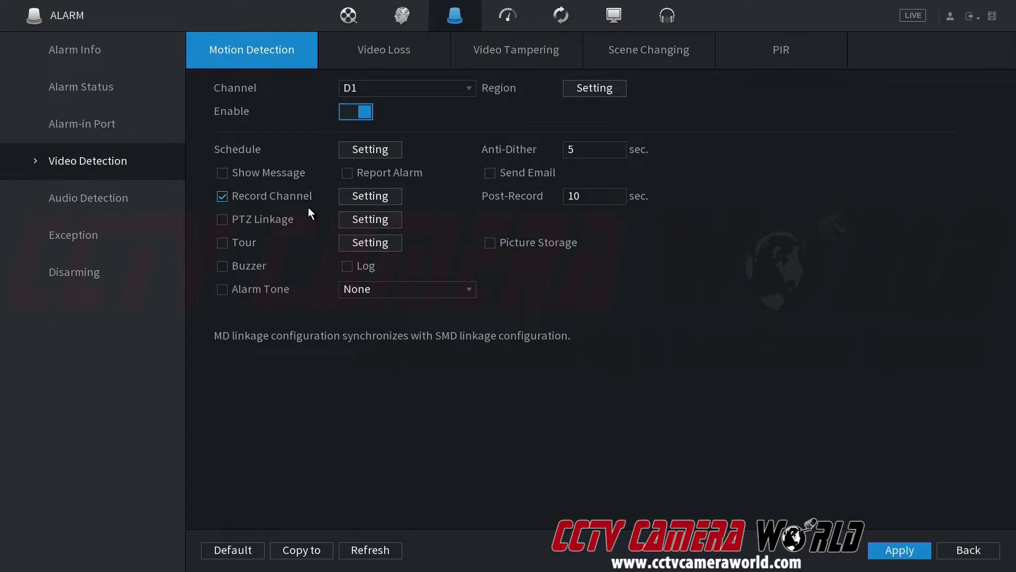
left_click(356, 200)
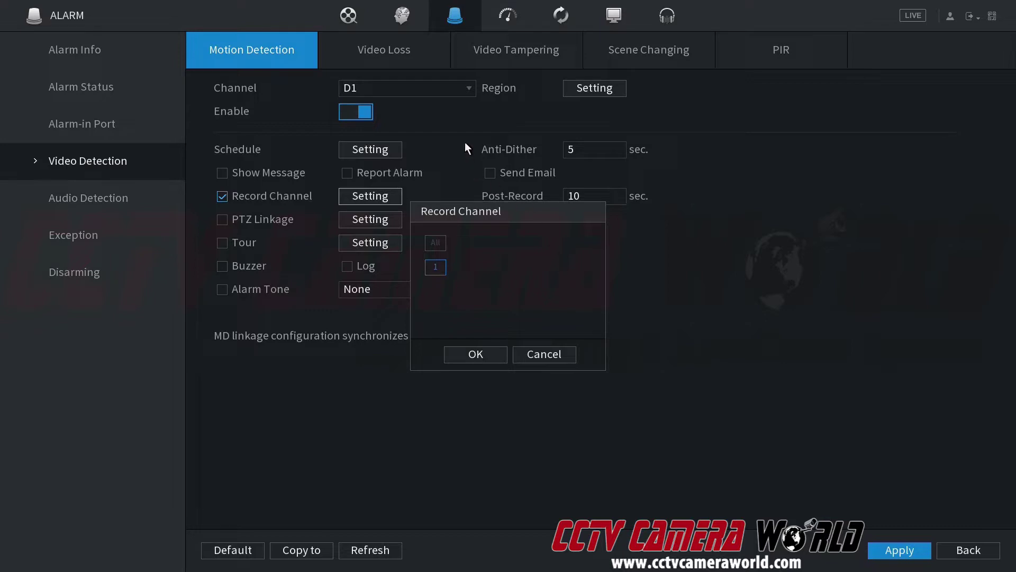
left_click(476, 354)
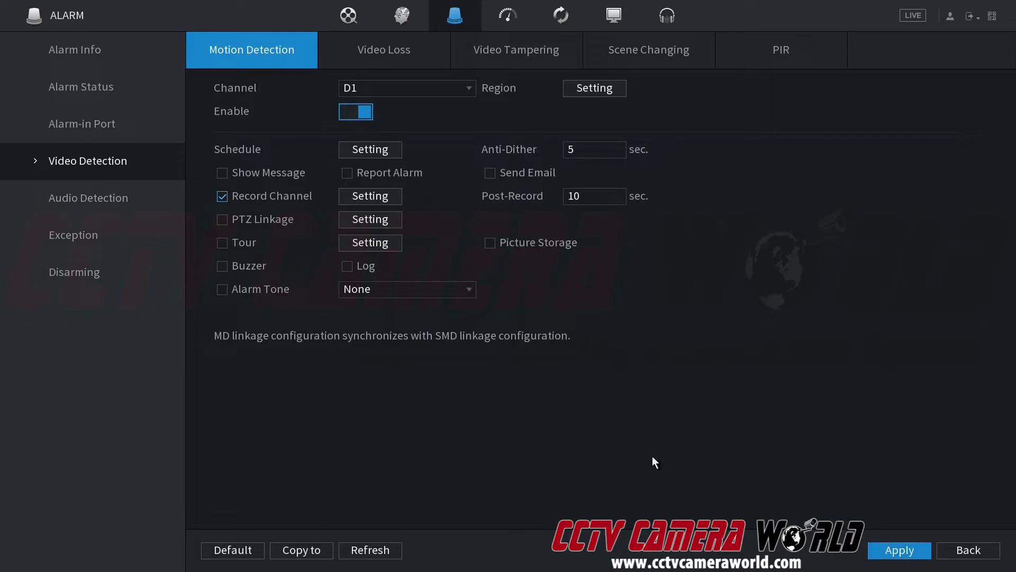
Step: Go to Storage > Schedule to view D1's all-day General recording schedule
right_click(302, 192)
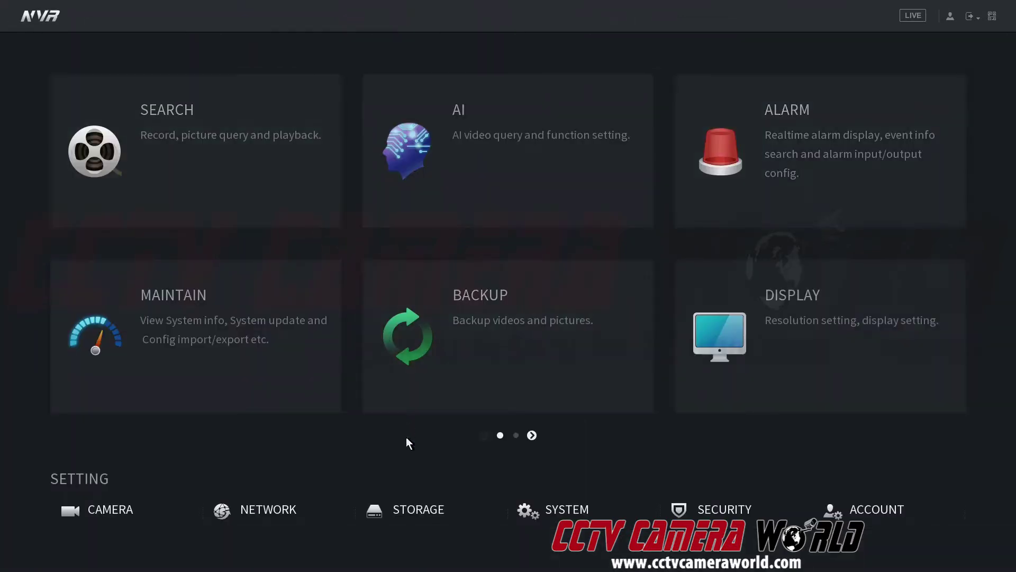
left_click(412, 511)
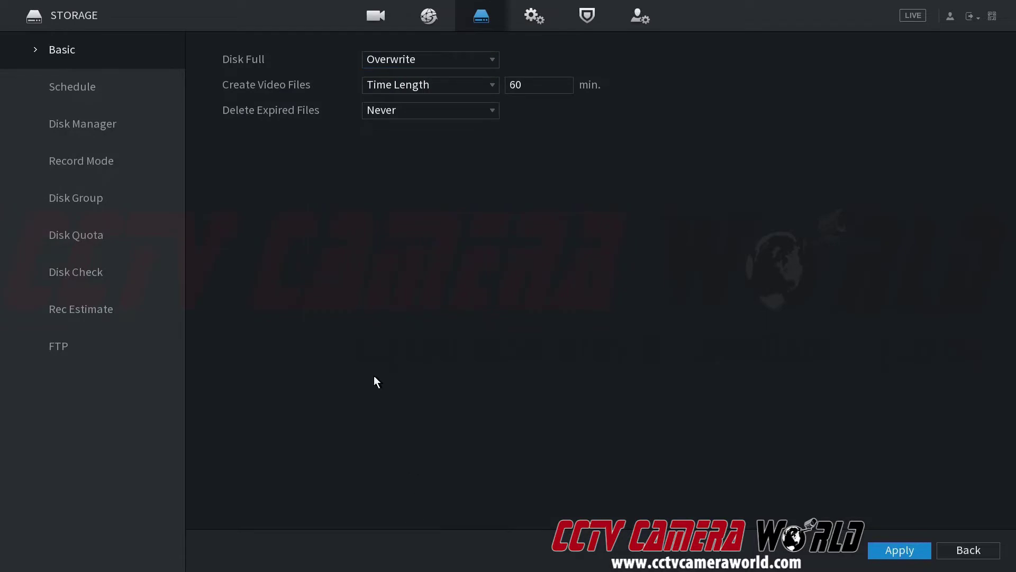
left_click(101, 90)
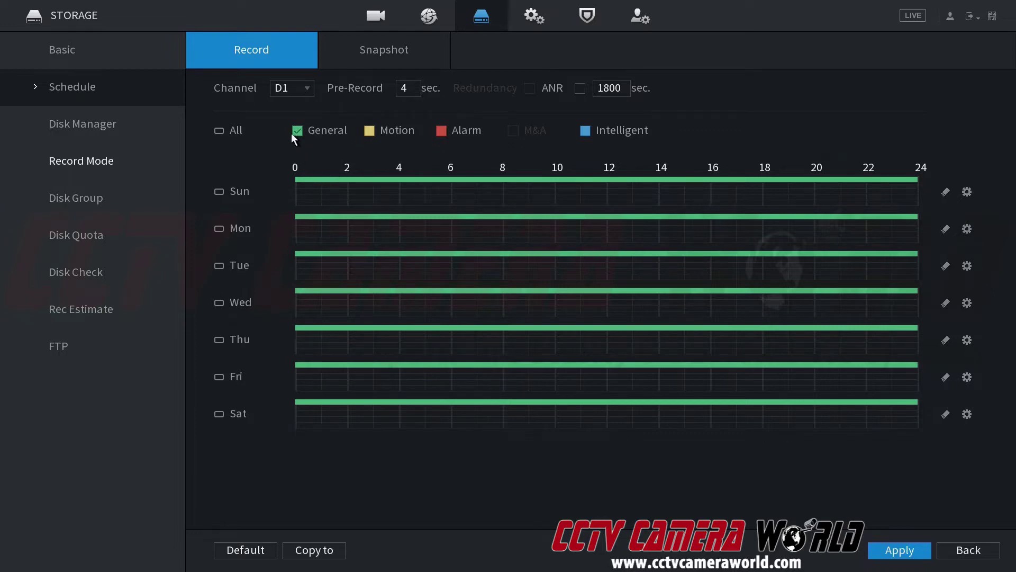
Step: Switch Sunday's Period 1 from General to Motion and copy it to every day
left_click(966, 192)
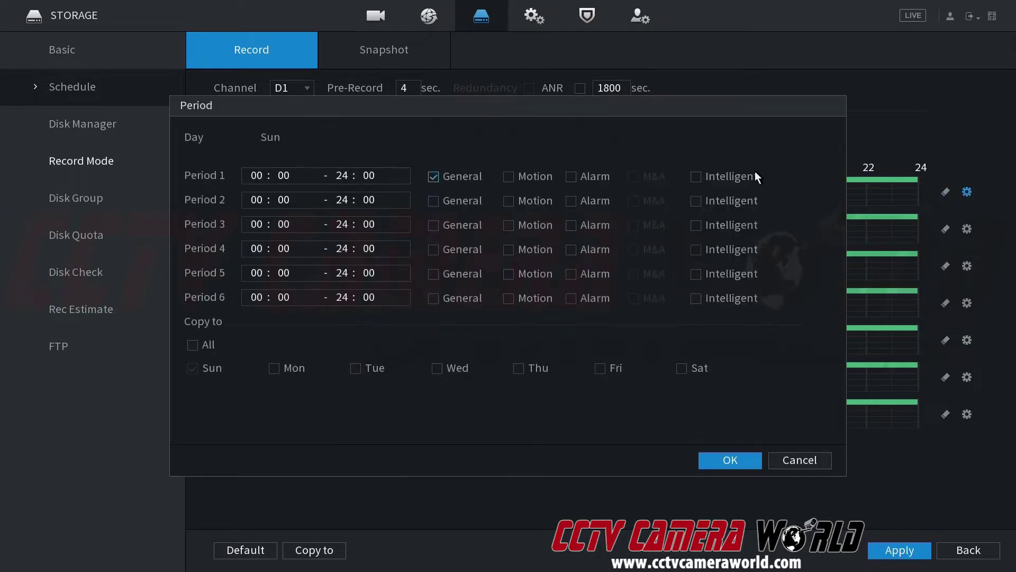
left_click(508, 176)
left_click(433, 177)
left_click(193, 345)
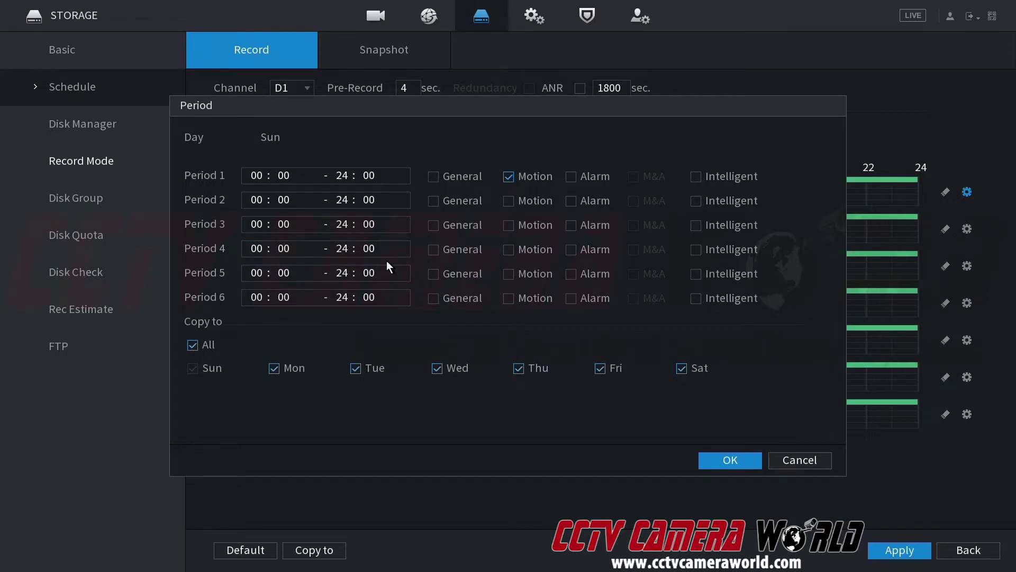
left_click(730, 460)
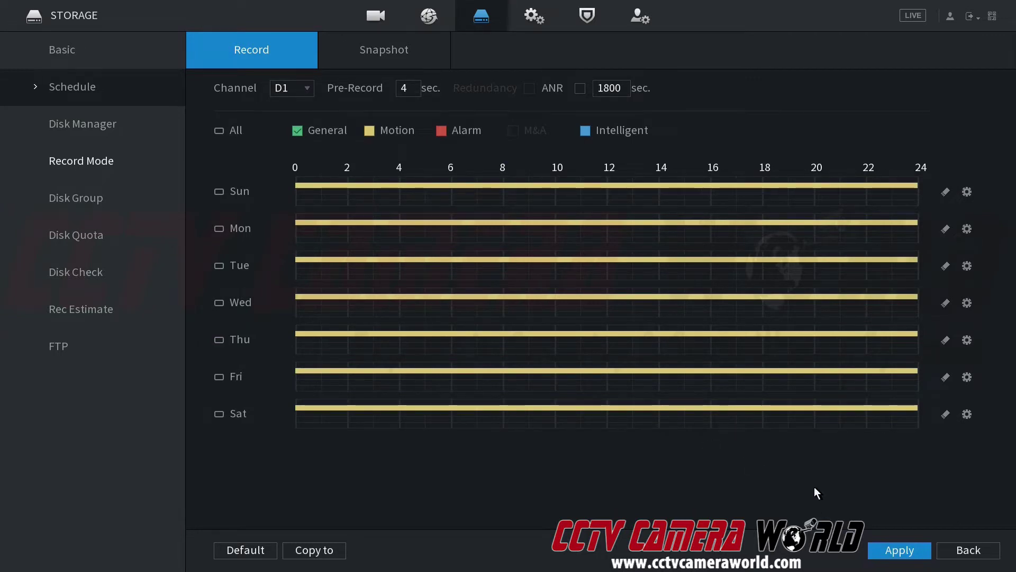
Step: Change D1's pre-record time from 4 to 30 seconds using the number pad
left_click(409, 90)
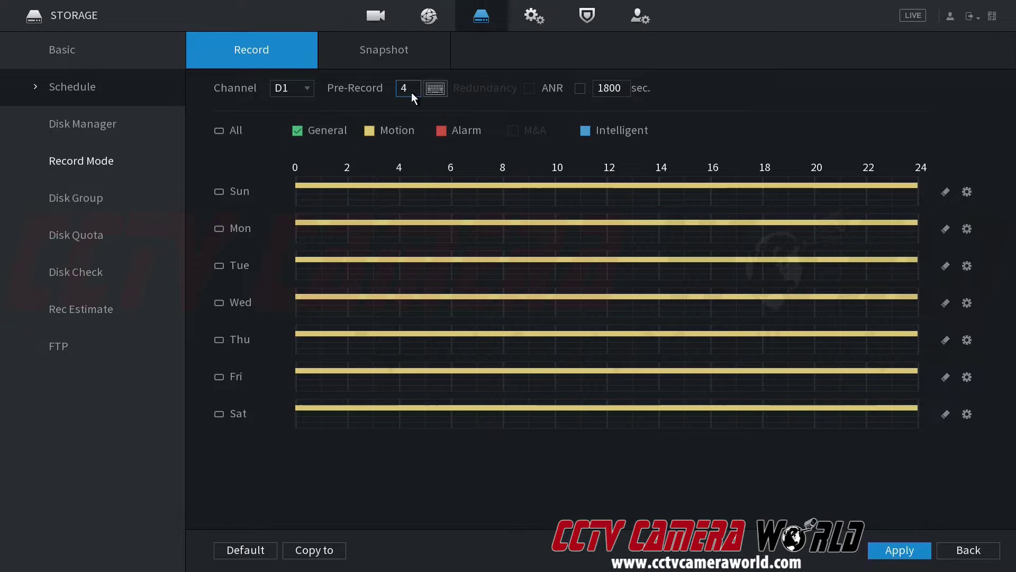
left_click(406, 89)
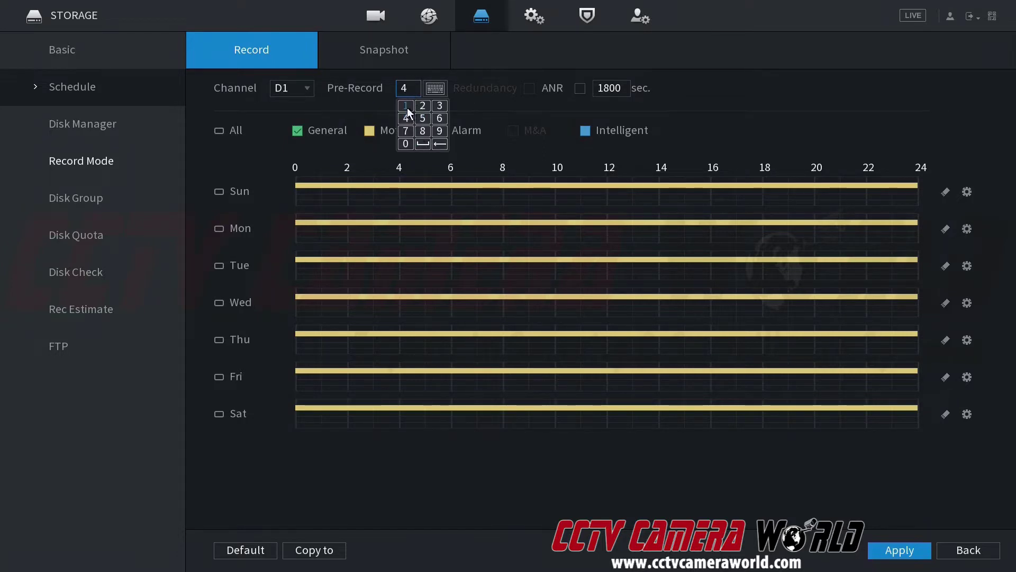
key("BackSpace")
type("30")
left_click(360, 112)
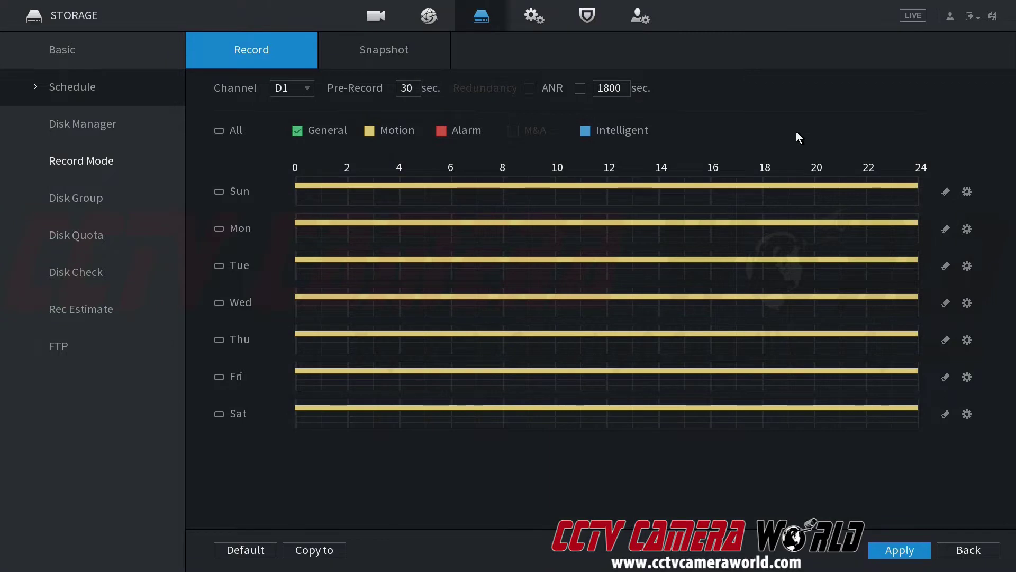
right_click(275, 88)
left_click(680, 140)
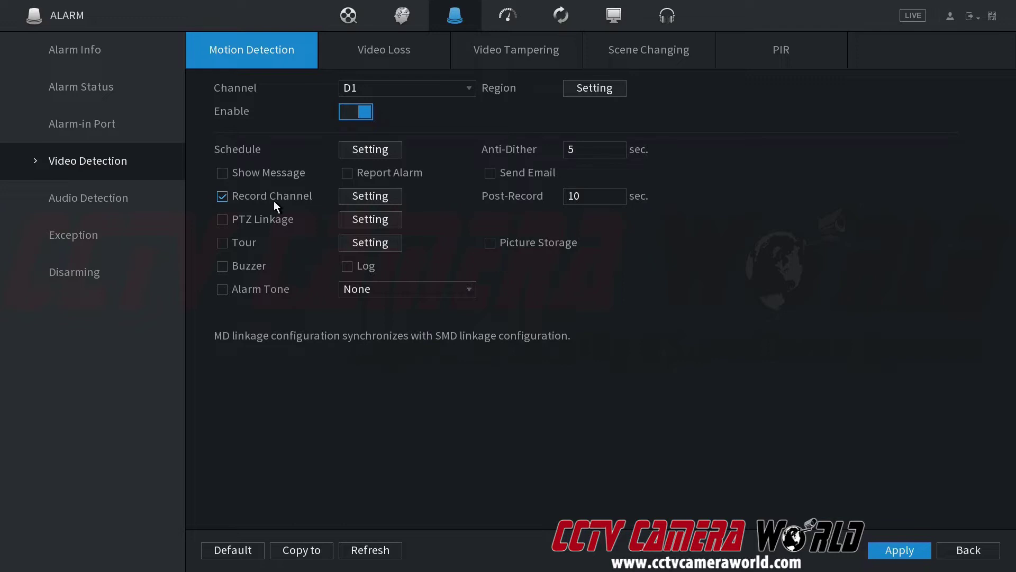
right_click(227, 200)
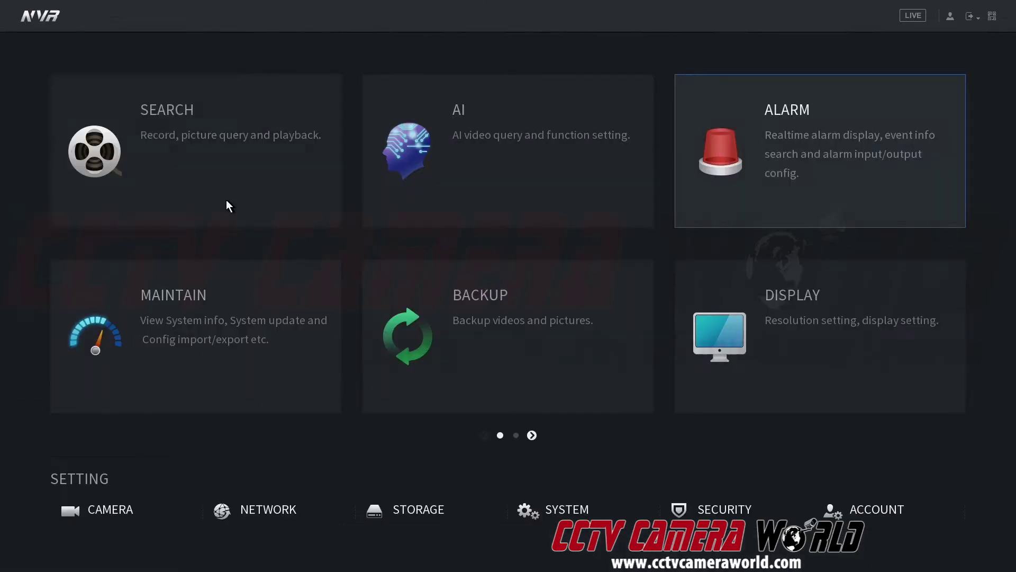
left_click(438, 508)
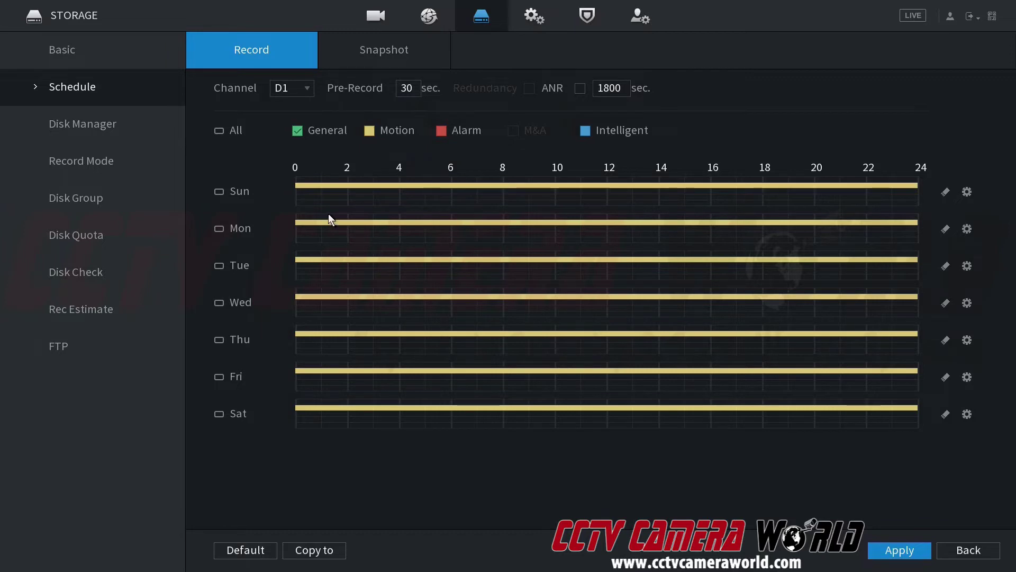
Step: Review Record Mode for channel 1, leaving Main Stream on Auto and Sub Stream 1 Off
left_click(110, 166)
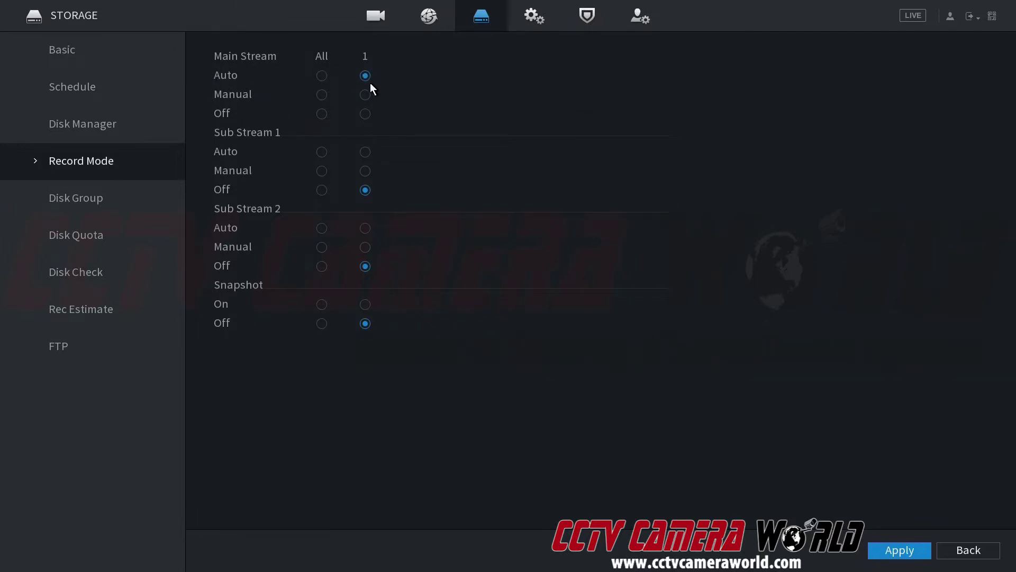
left_click(117, 88)
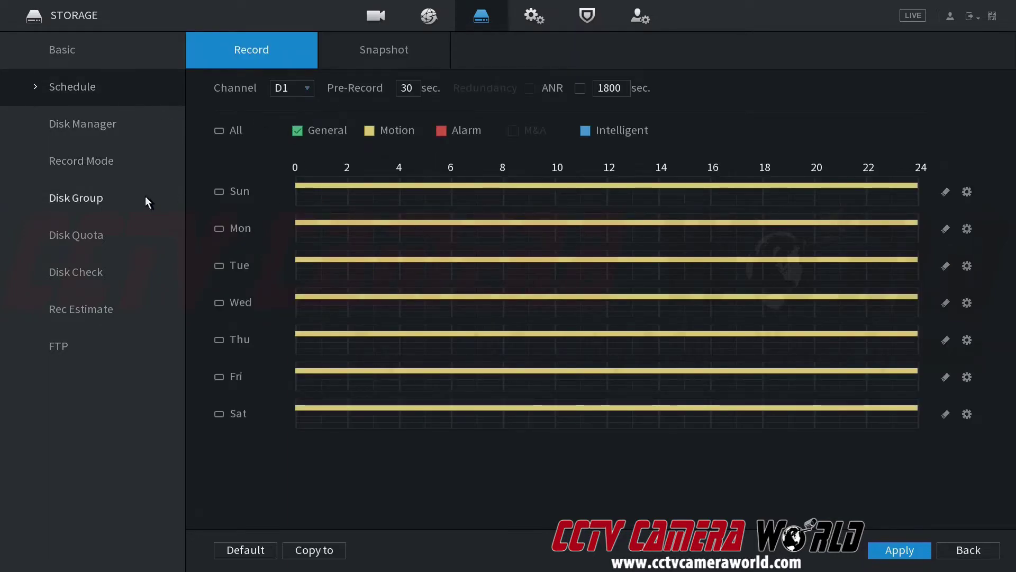
left_click(106, 165)
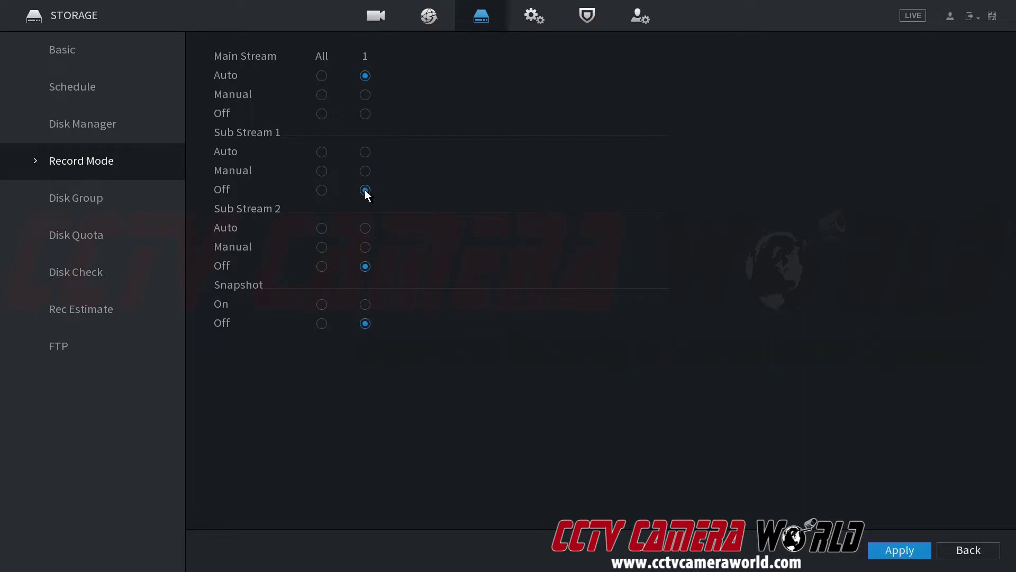
left_click(364, 152)
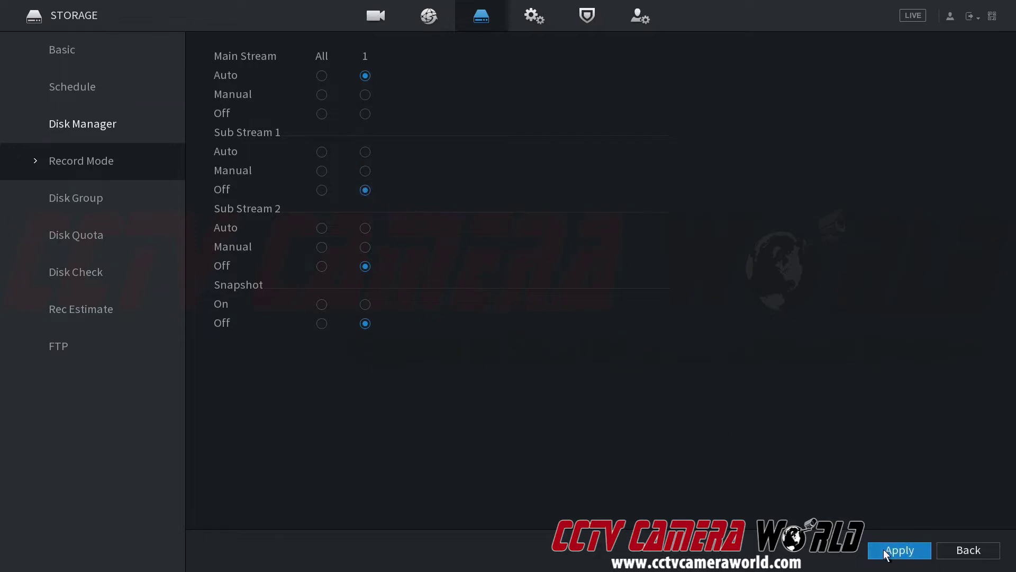
Step: Open record playback with only camera D1, deselecting D2, D3 and D4
right_click(160, 130)
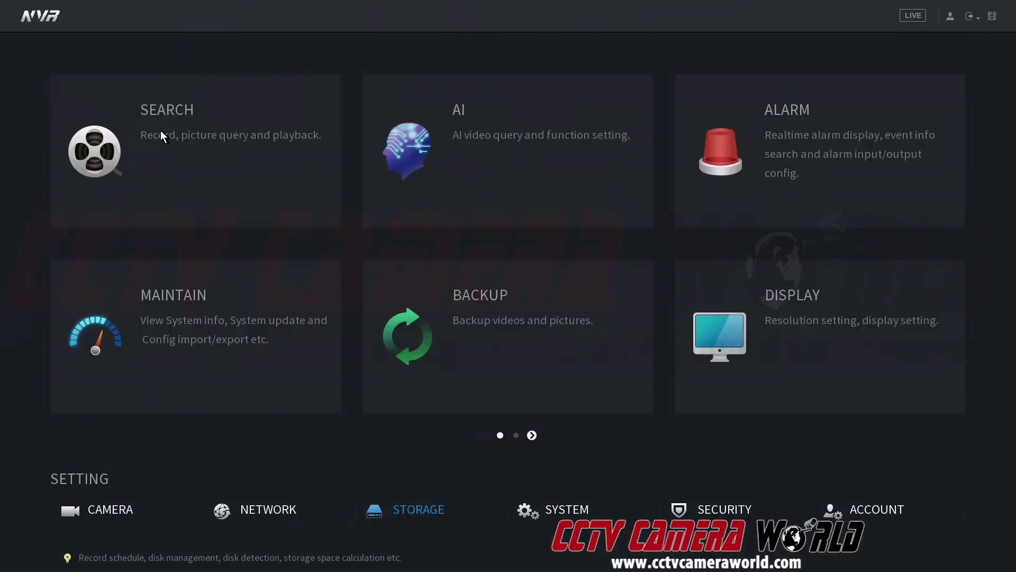
left_click(229, 131)
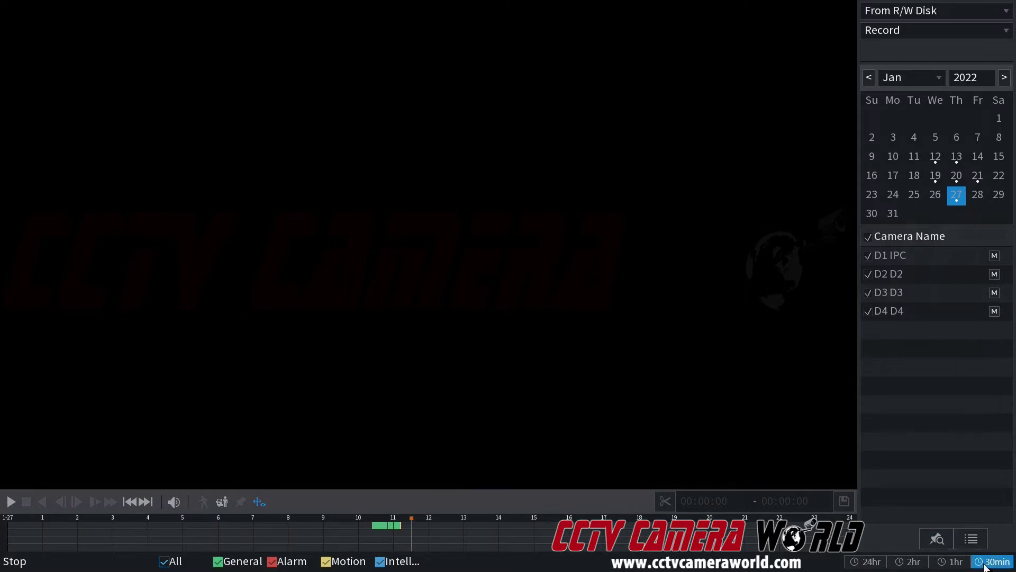
left_click(868, 273)
left_click(868, 292)
left_click(868, 312)
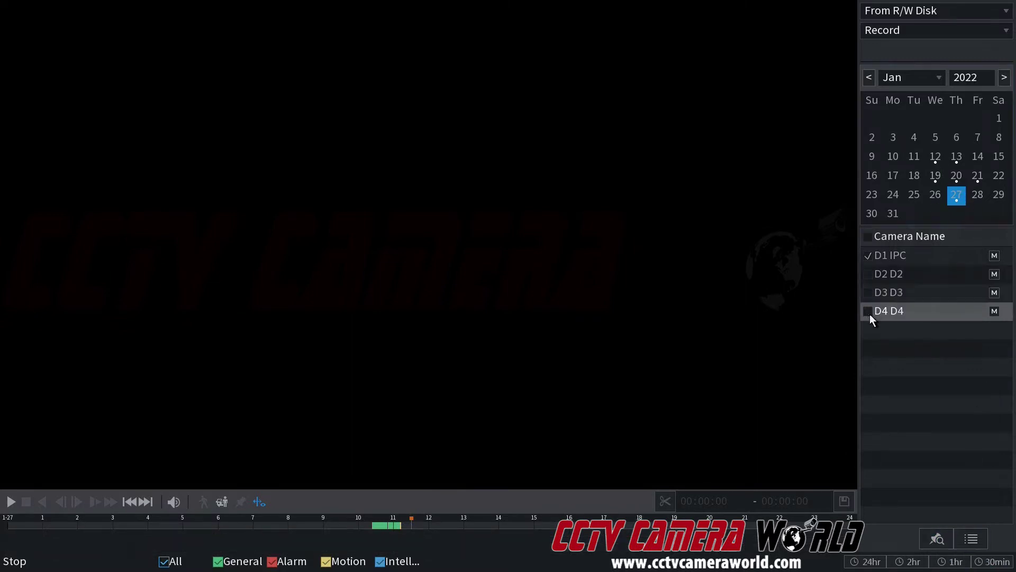
Step: Play D1's recording from around 11:27 on a 30-minute timeline, then return to the main menu
left_click(986, 559)
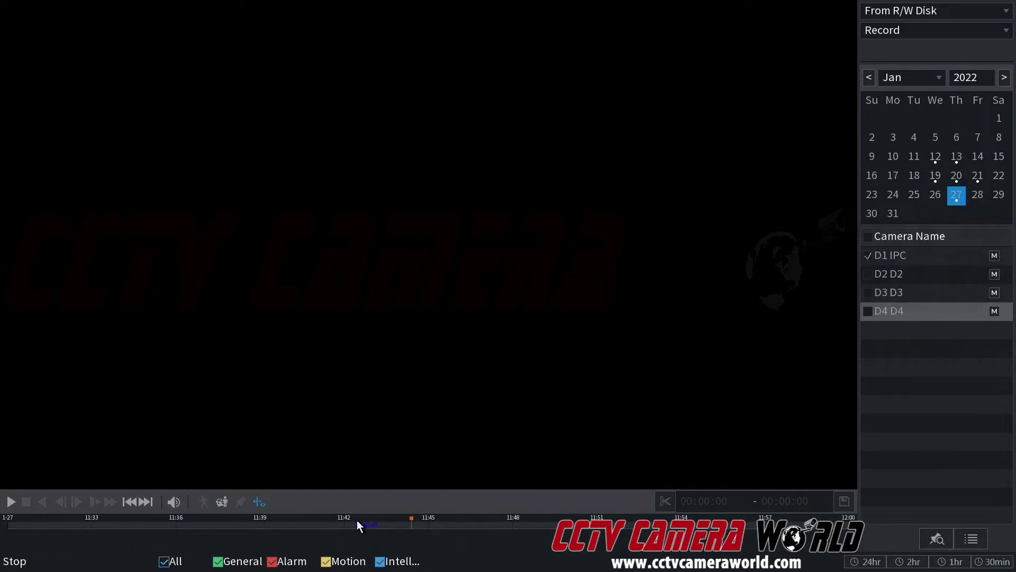
left_click_drag(388, 528, 670, 528)
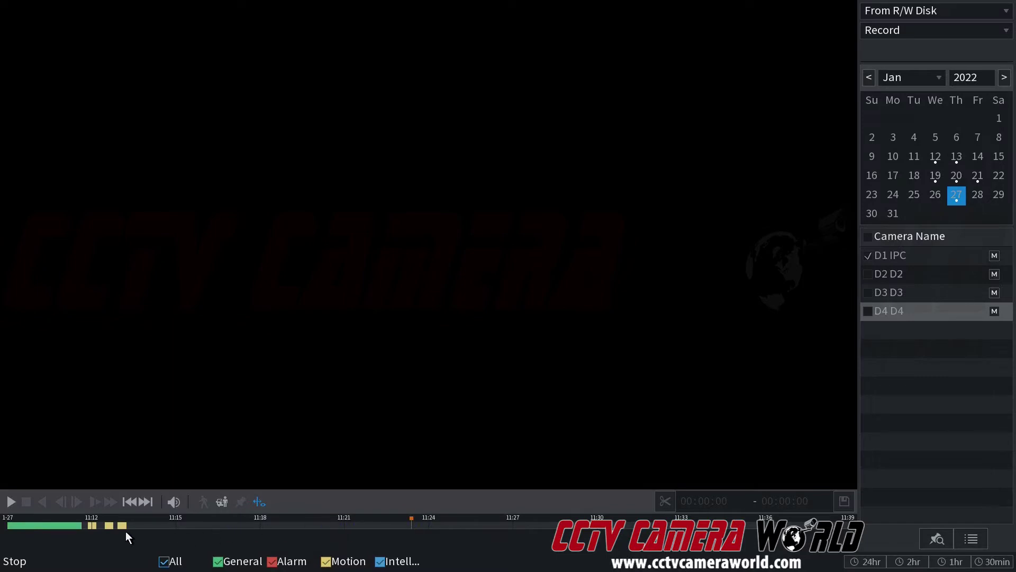
left_click(121, 527)
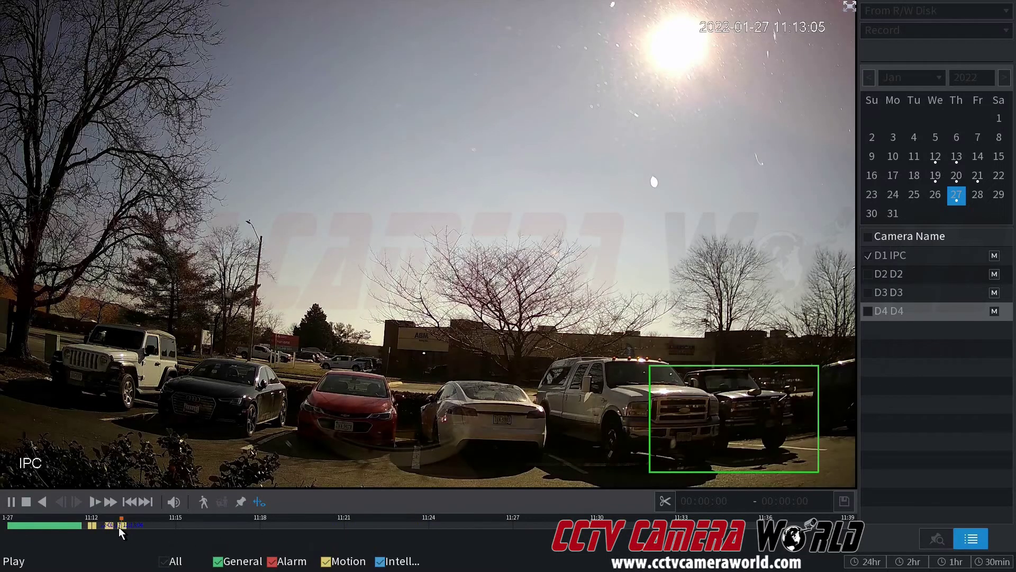
mouse_move(459, 476)
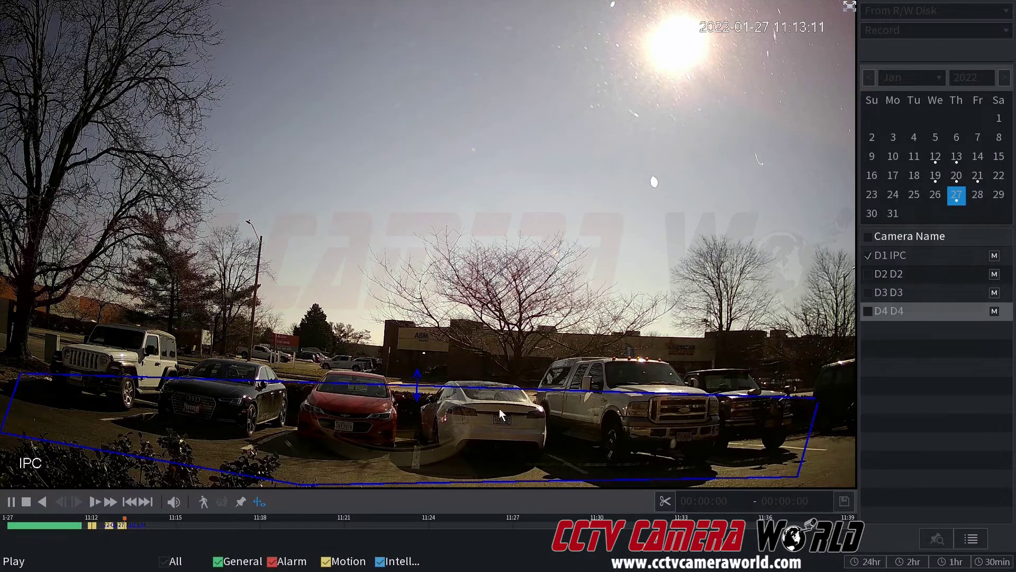
right_click(390, 272)
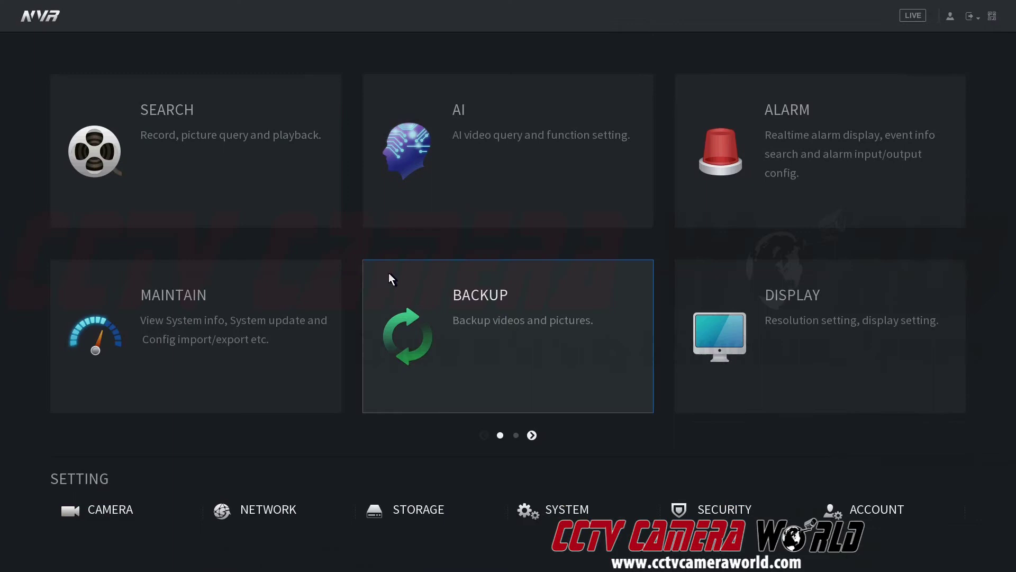
Step: Enable the IVS smart plan for D1 under AI > Parameters > Smart Plan
left_click(446, 127)
left_click(100, 120)
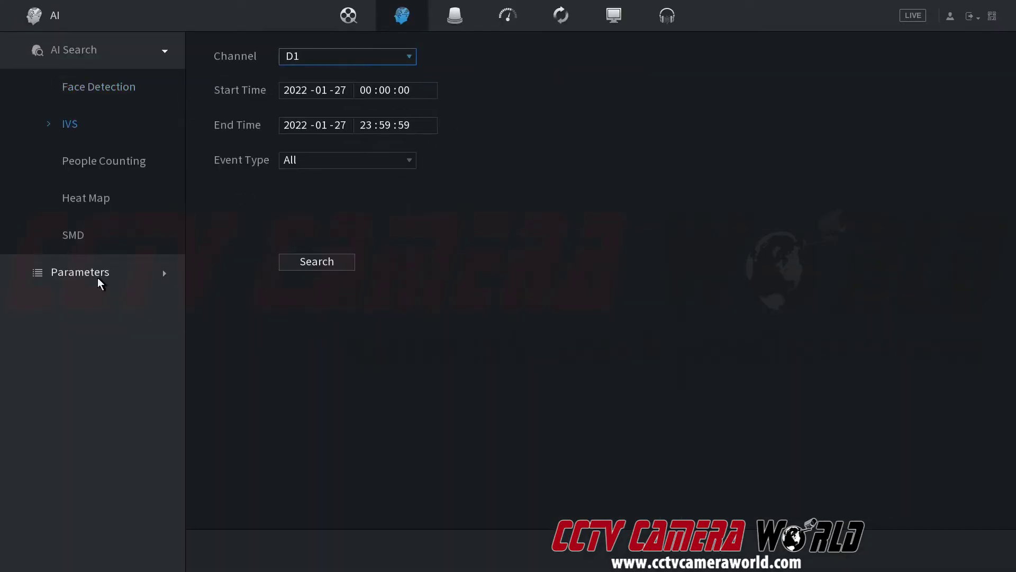
left_click(97, 278)
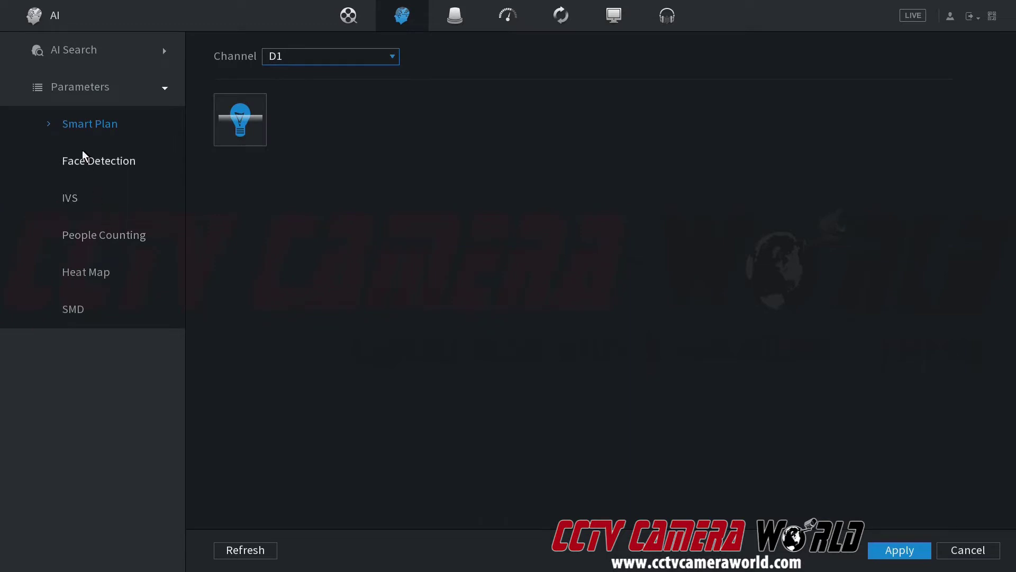
left_click(229, 131)
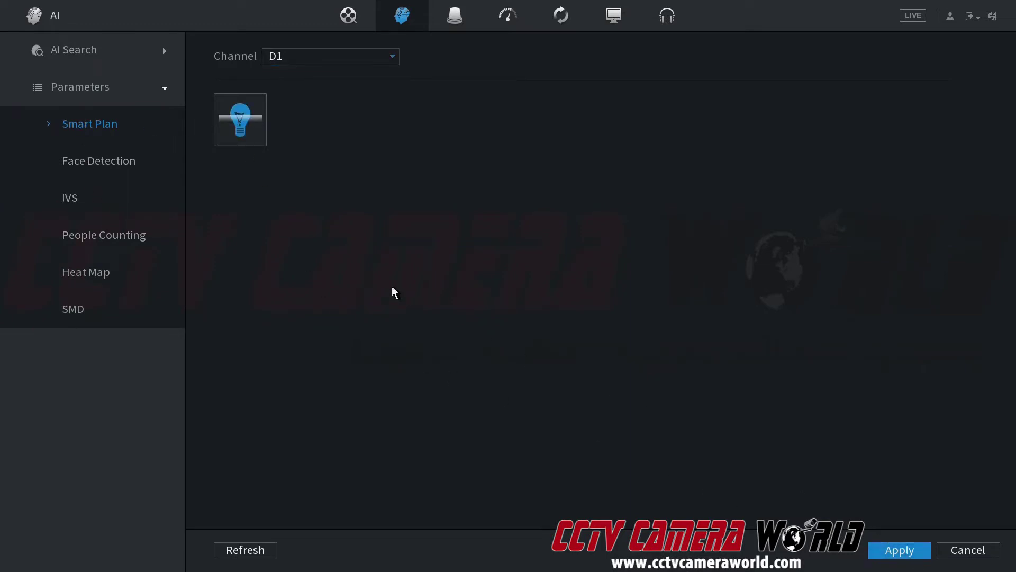
Step: Open D1's IVS rule list and view the drawn IVS-1 tripwire
left_click(119, 192)
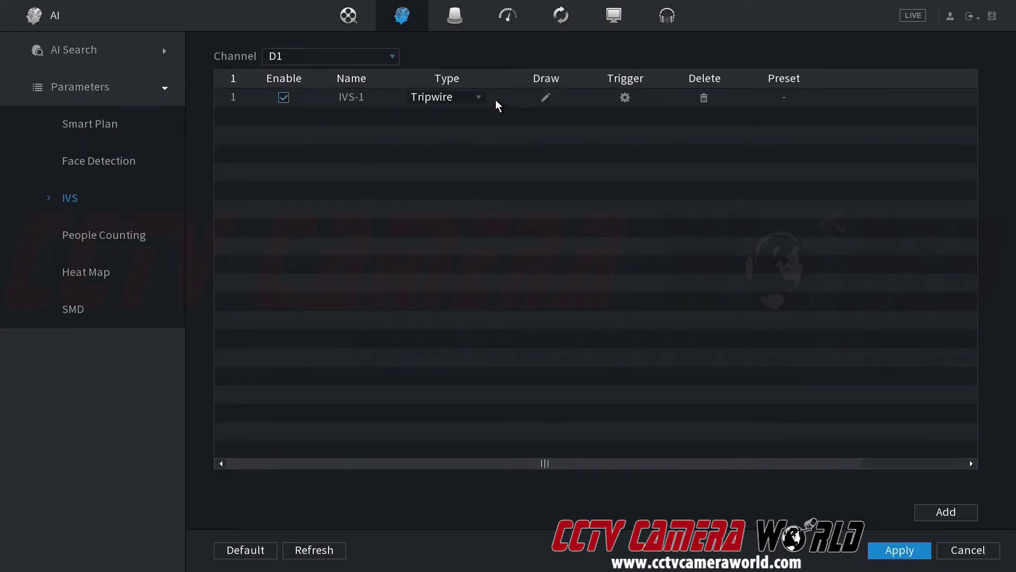
left_click(546, 98)
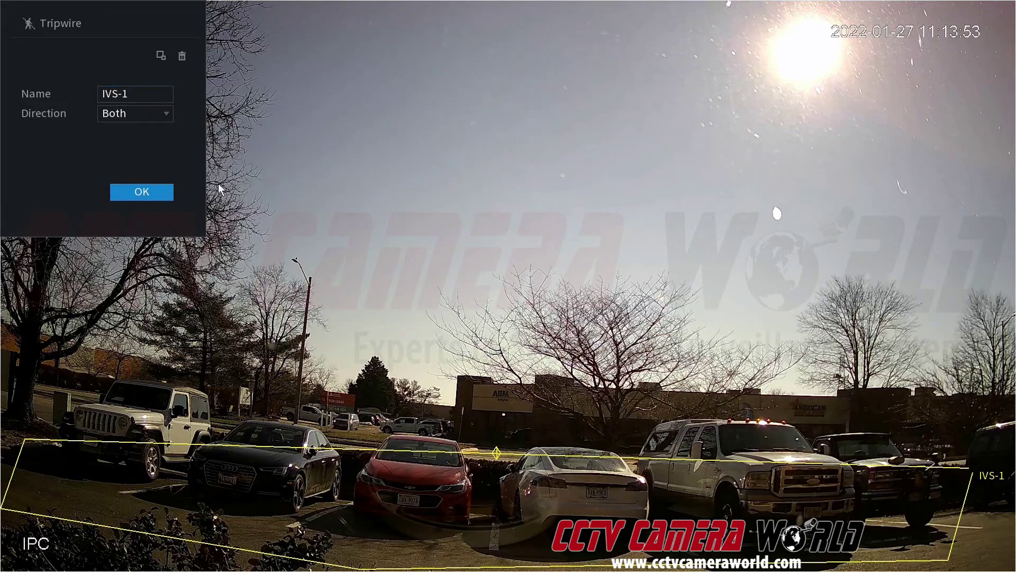
right_click(269, 141)
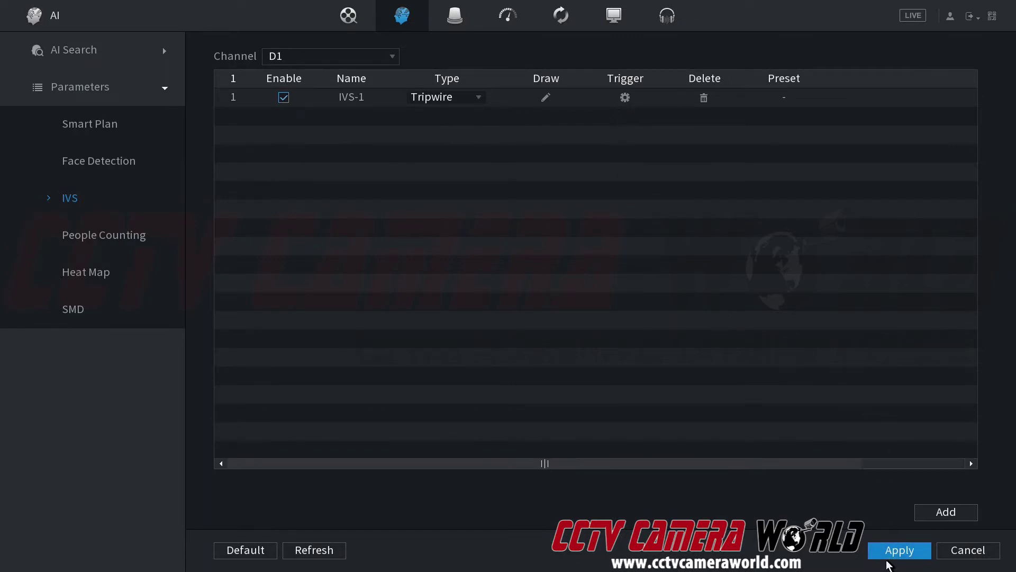
Step: Add Rule1 as an Intrusion rule and draw a four-corner zone around the red and white cars
left_click(948, 512)
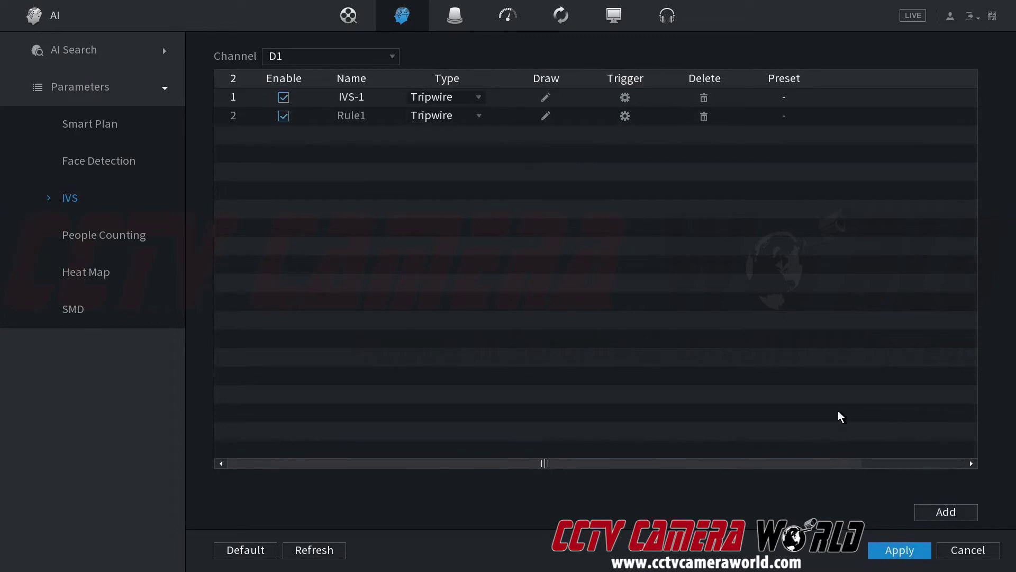
left_click(475, 117)
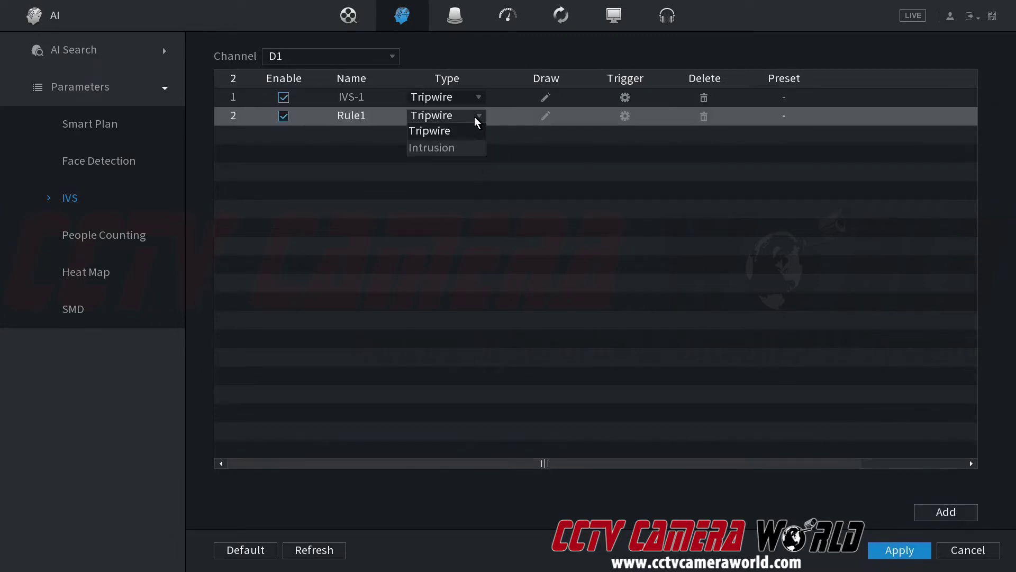
left_click(446, 148)
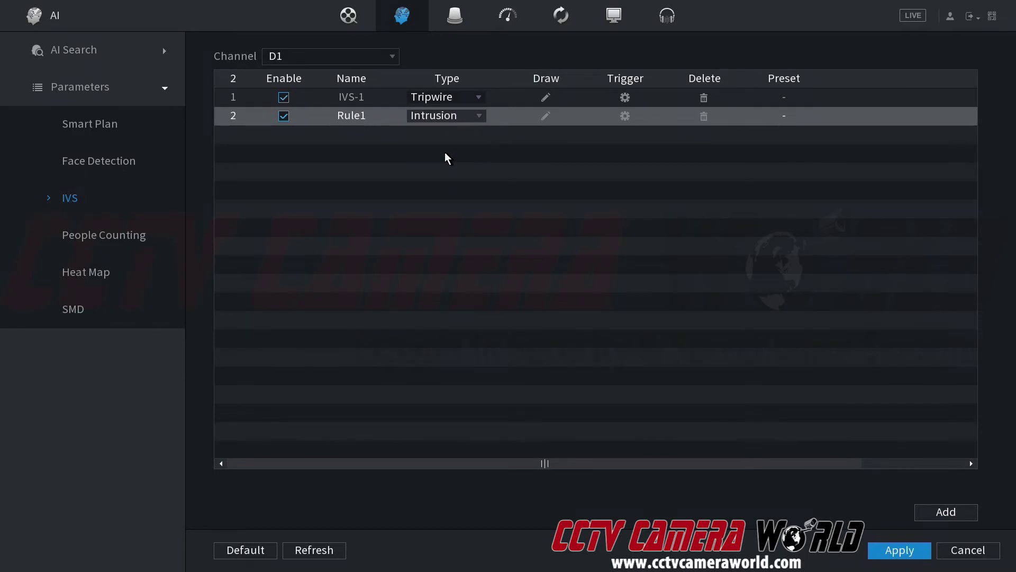
left_click(543, 117)
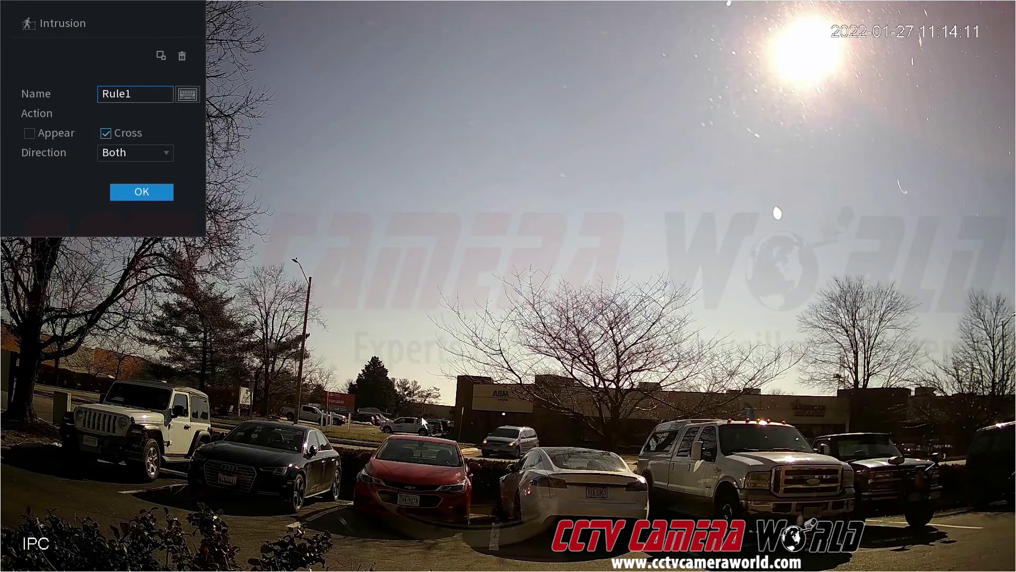
left_click(406, 374)
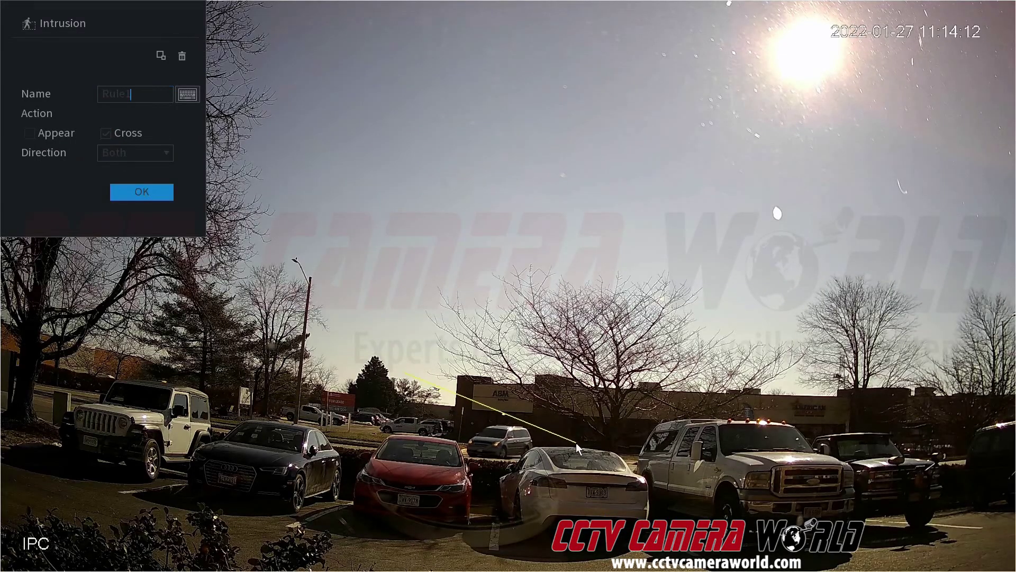
left_click(554, 379)
left_click(554, 459)
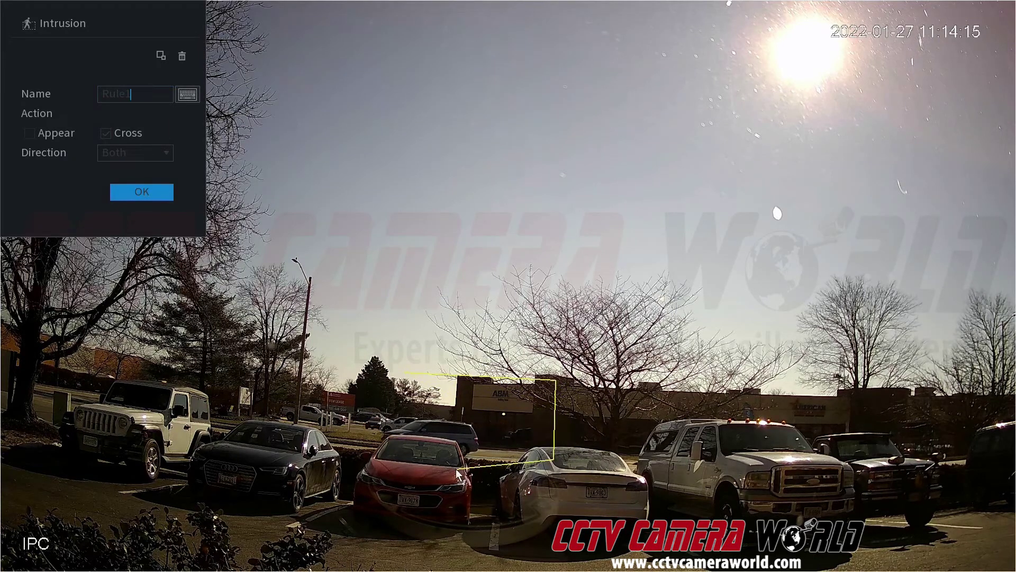
left_click(393, 452)
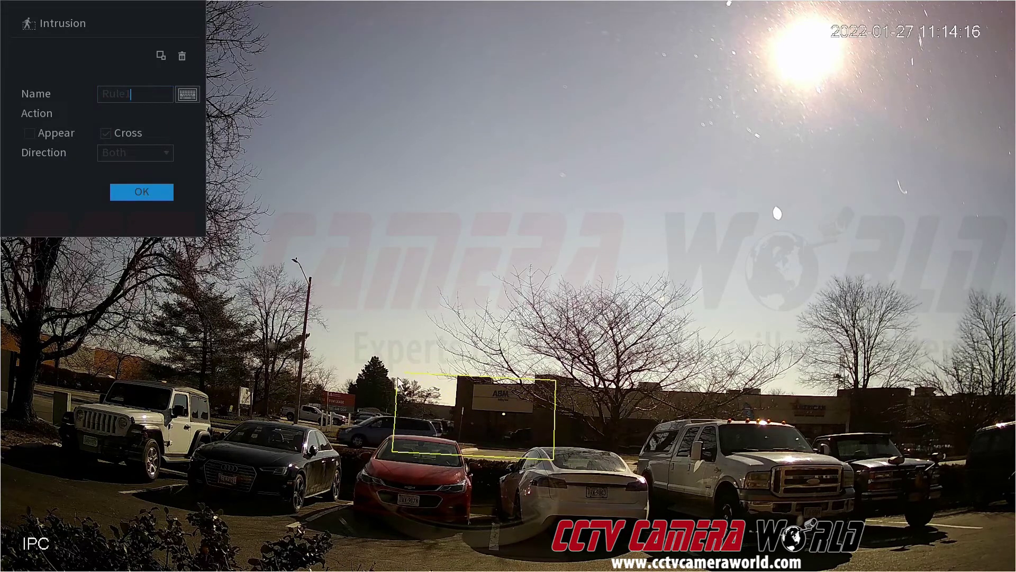
right_click(501, 466)
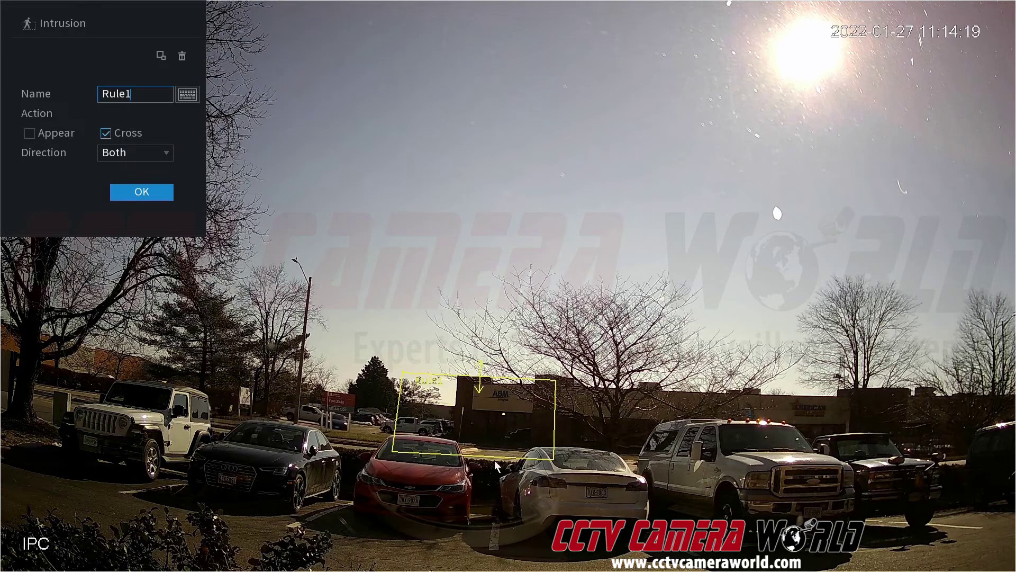
Step: Confirm Rule1's zone, recheck it, and apply D1's Tripwire and Intrusion IVS rules
left_click(142, 192)
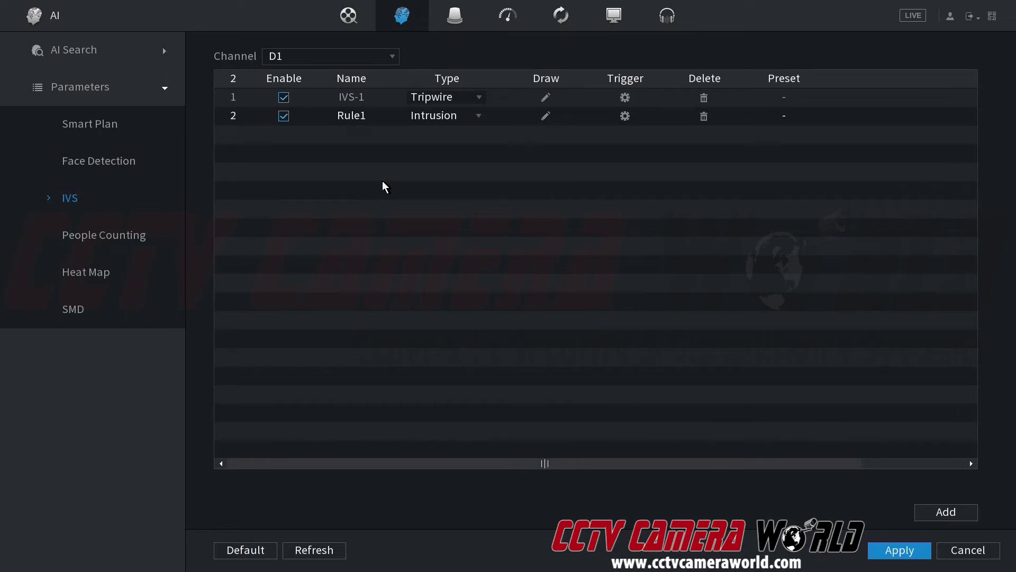
left_click(546, 115)
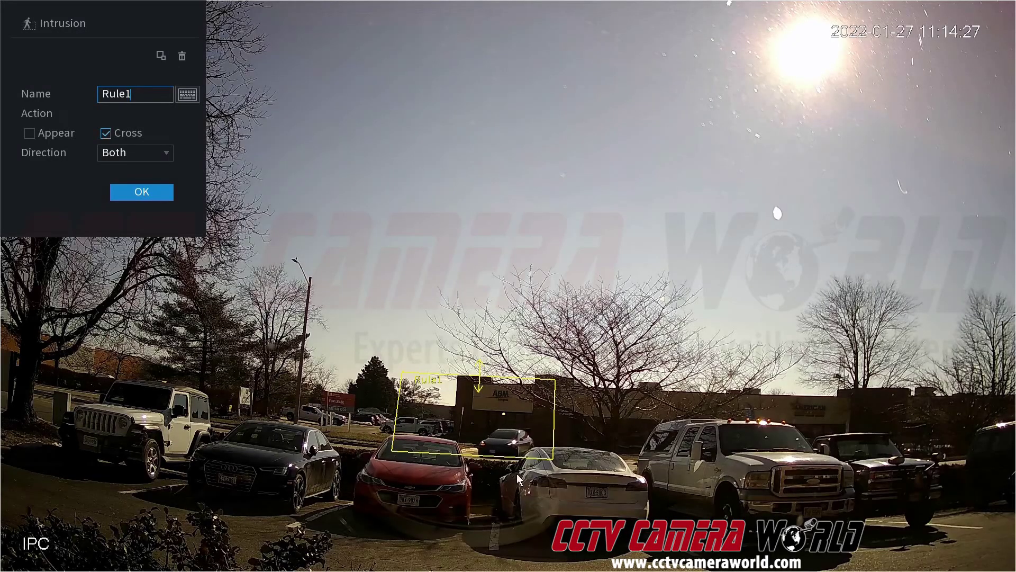
left_click(158, 195)
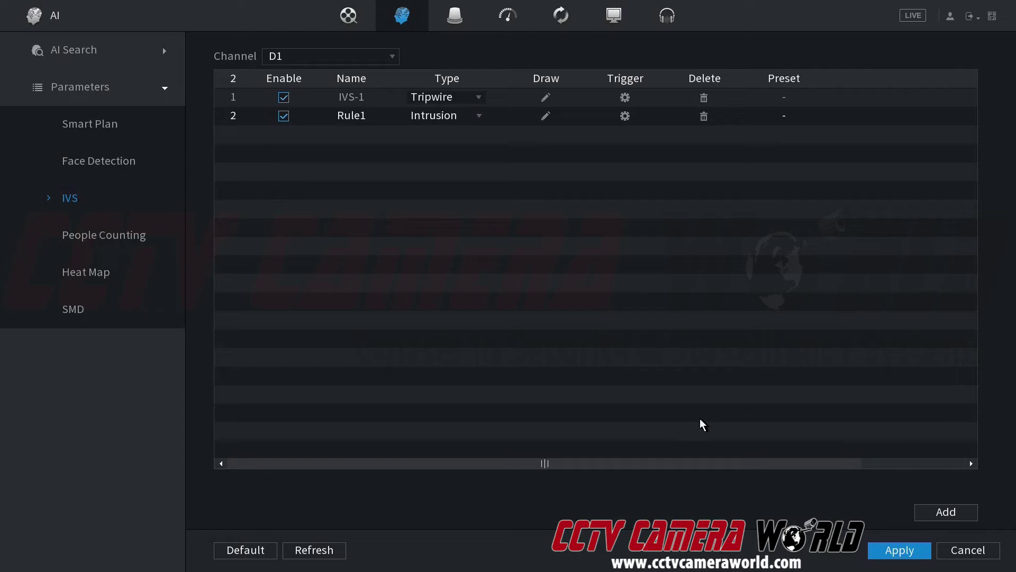
left_click(898, 548)
Step: Schedule D1 for Motion and Intelligent recording 00:00–24:00, copied from Sunday to every day
right_click(438, 302)
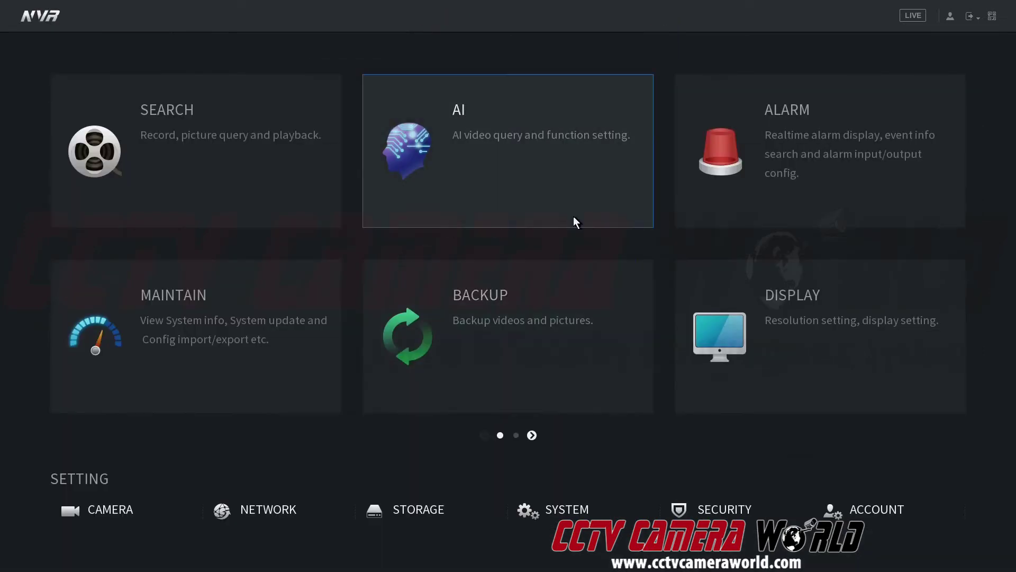
left_click(391, 537)
left_click(74, 93)
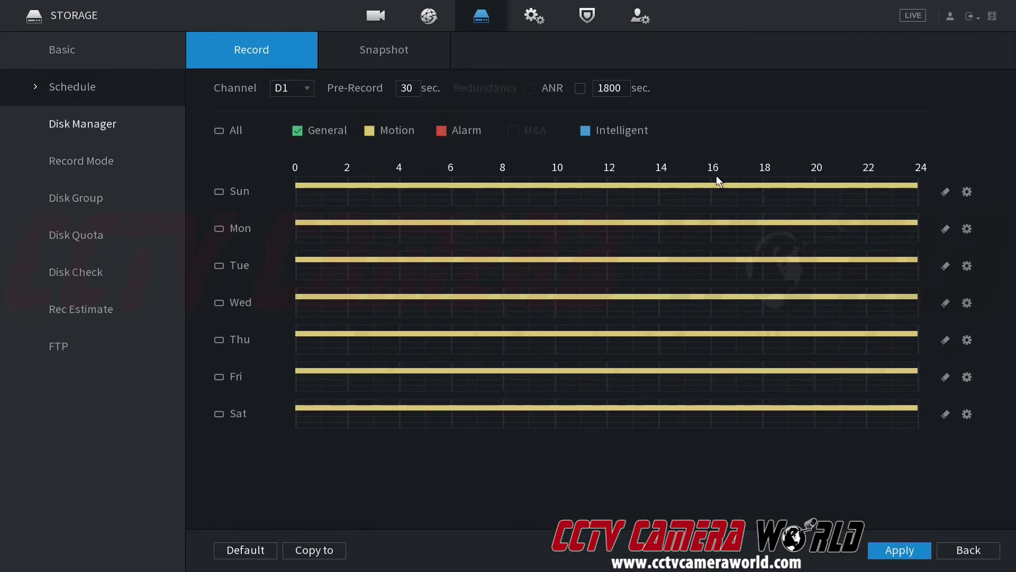
left_click(968, 192)
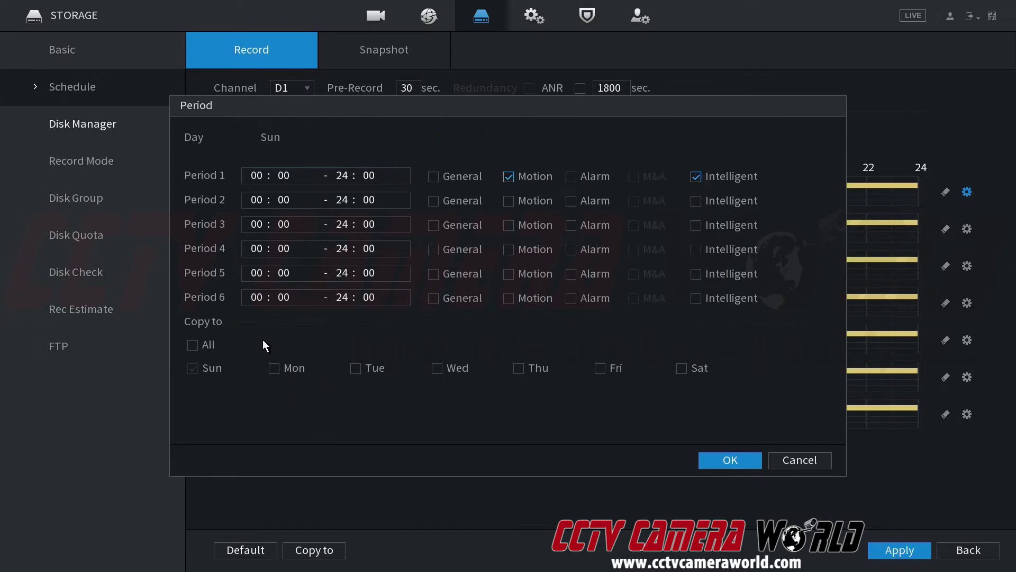
left_click(192, 345)
left_click(720, 460)
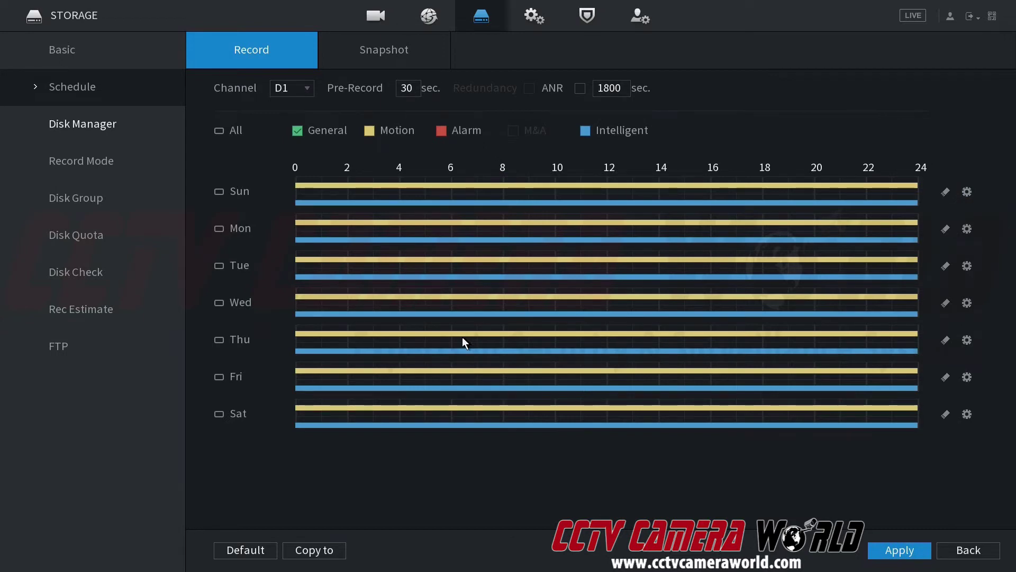
left_click(103, 164)
left_click(174, 88)
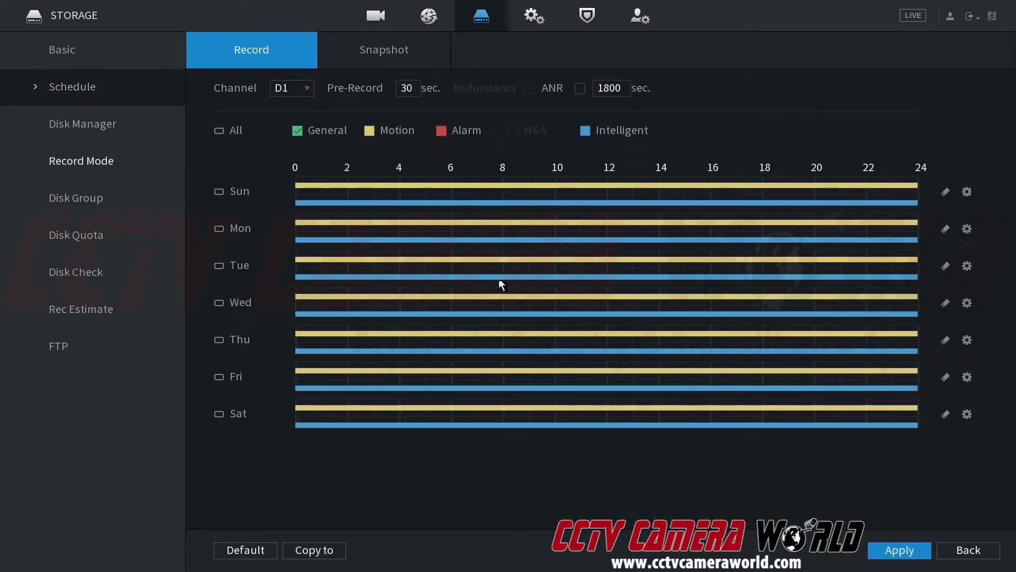
Step: Return to the four-camera live view and bring up D1's context menu to reach Search
right_click(456, 495)
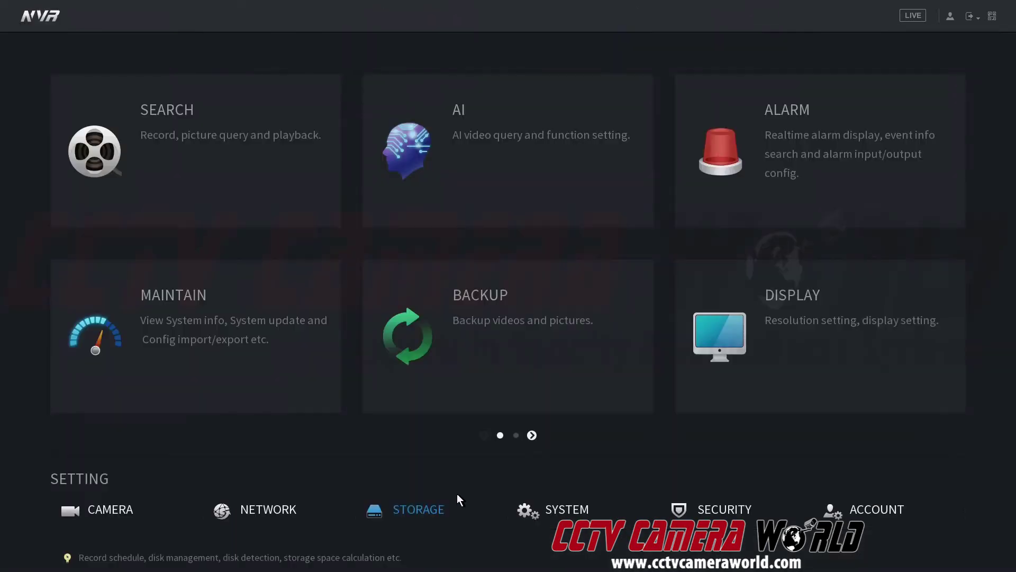
right_click(454, 442)
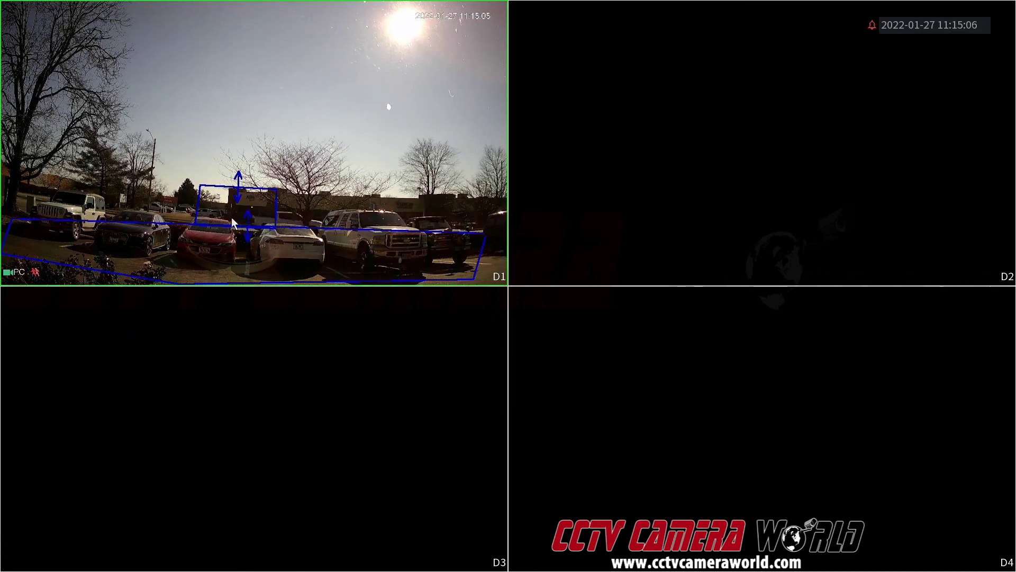
right_click(248, 215)
mouse_move(316, 272)
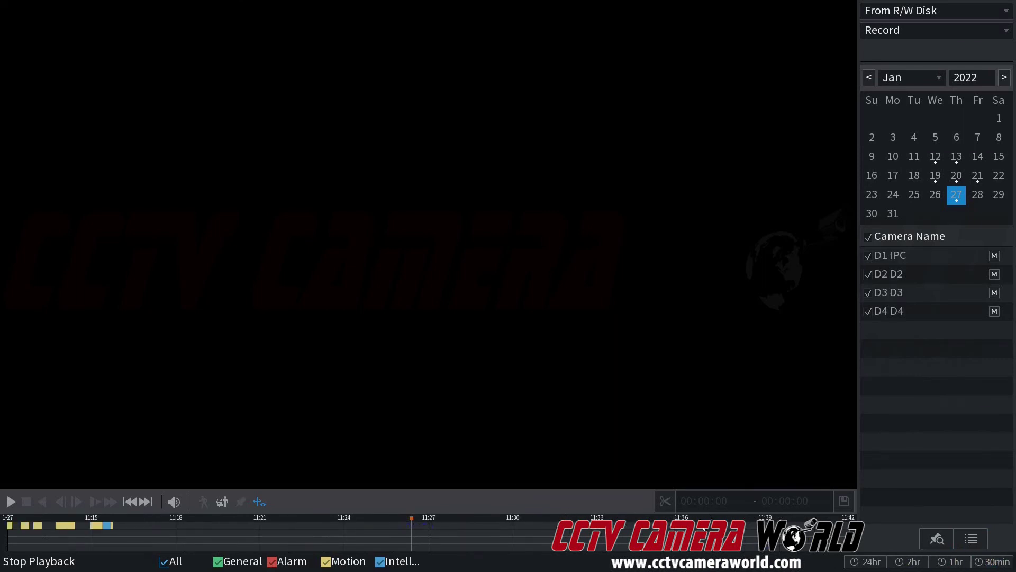
Step: Play back D1's 27 January recordings from about 11:15, enlarged to fill the video area
left_click(103, 526)
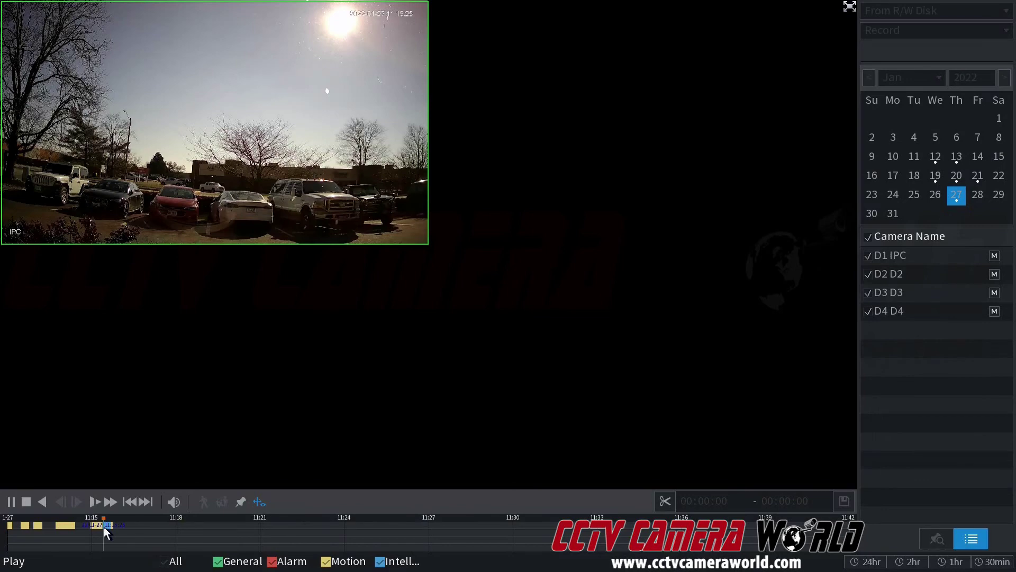
double_click(248, 154)
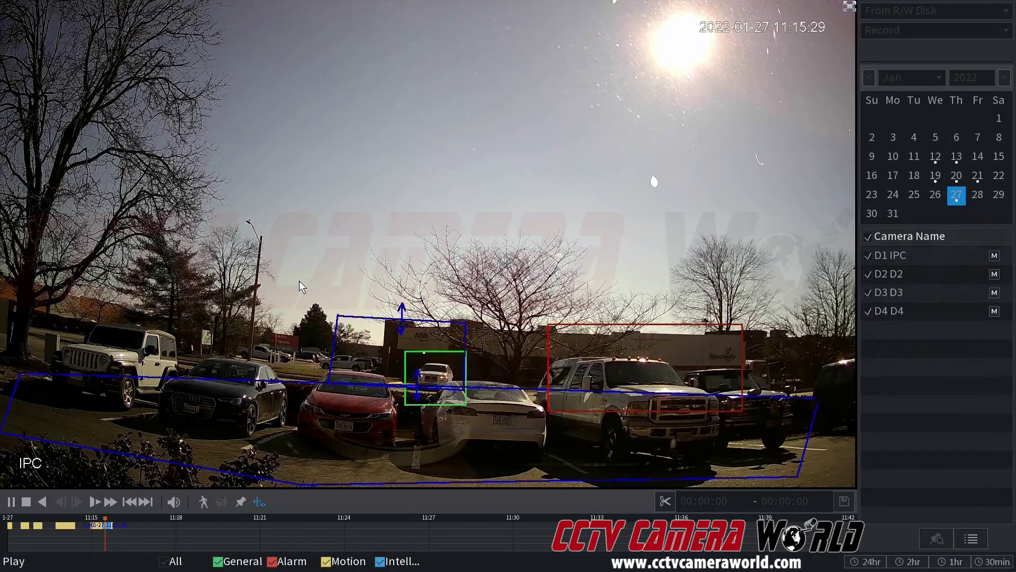